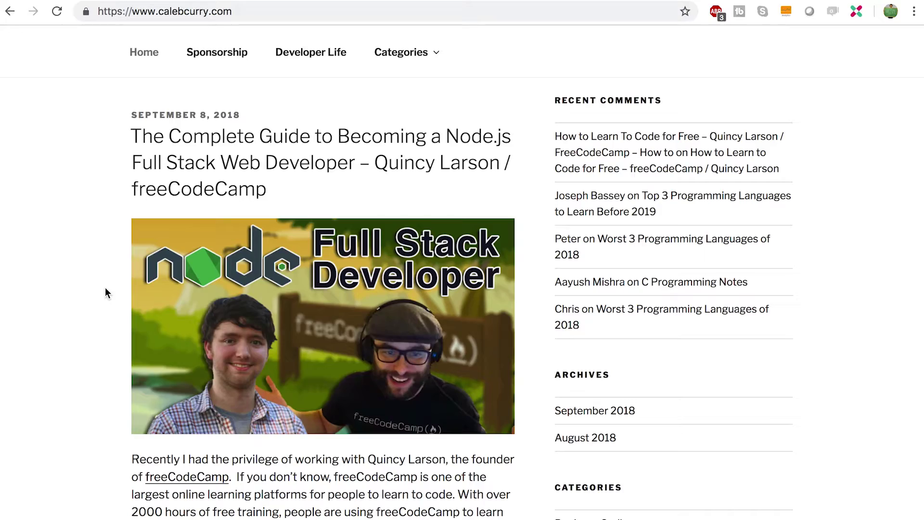
pyautogui.scroll(-10, 106, 291)
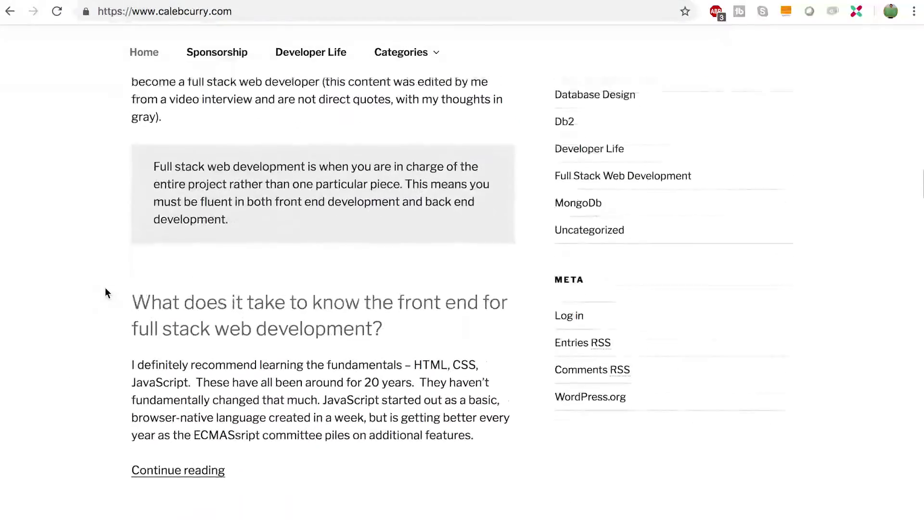
pyautogui.scroll(10, 105, 287)
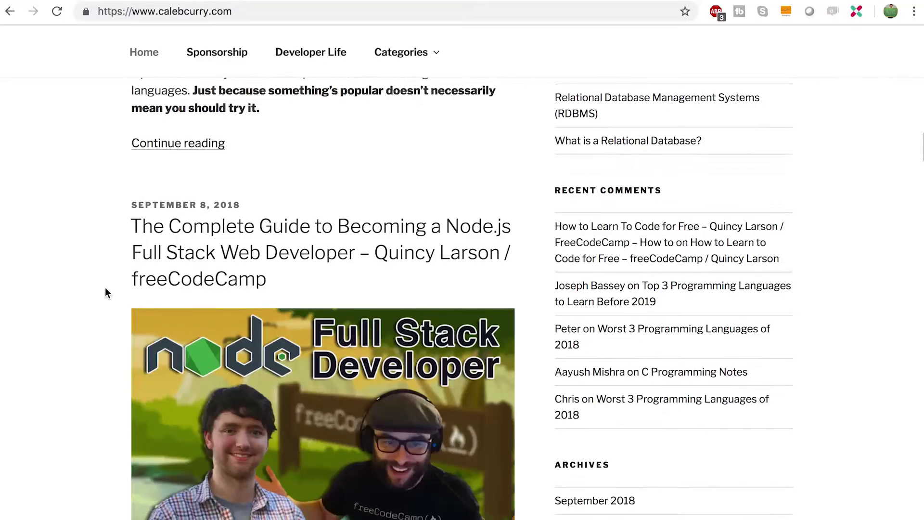
pyautogui.scroll(-1, 105, 287)
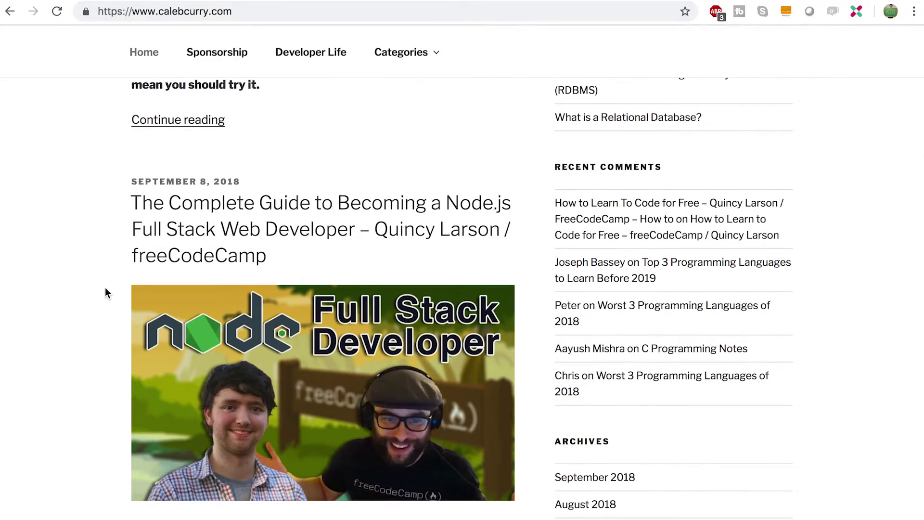
pyautogui.scroll(20, 105, 287)
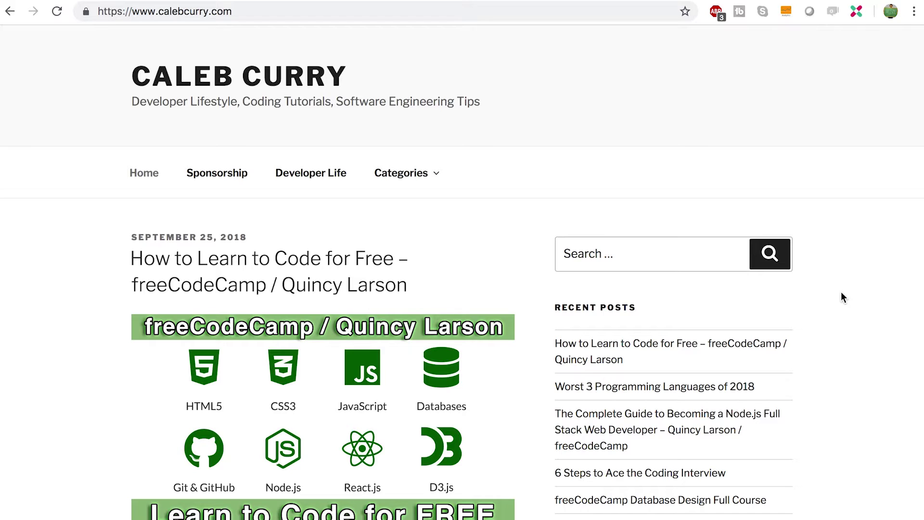
pyautogui.click(369, 6)
pyautogui.write('wordpress.com')
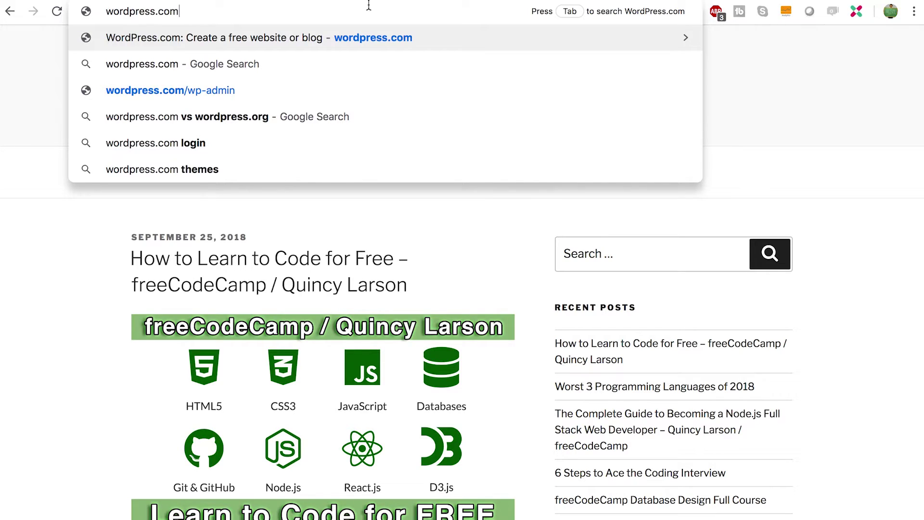
pyautogui.moveTo(233, 10); pyautogui.dragTo(87, 10)
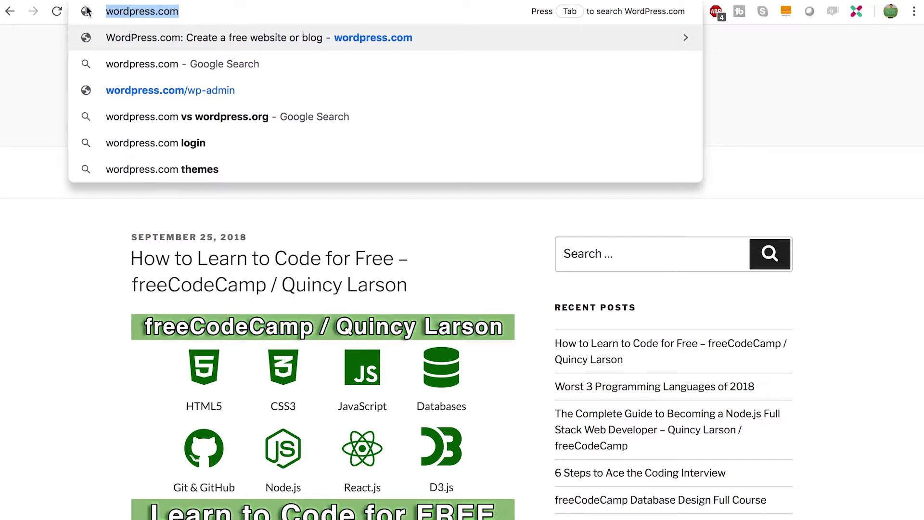
pyautogui.write('calebcurry.com')
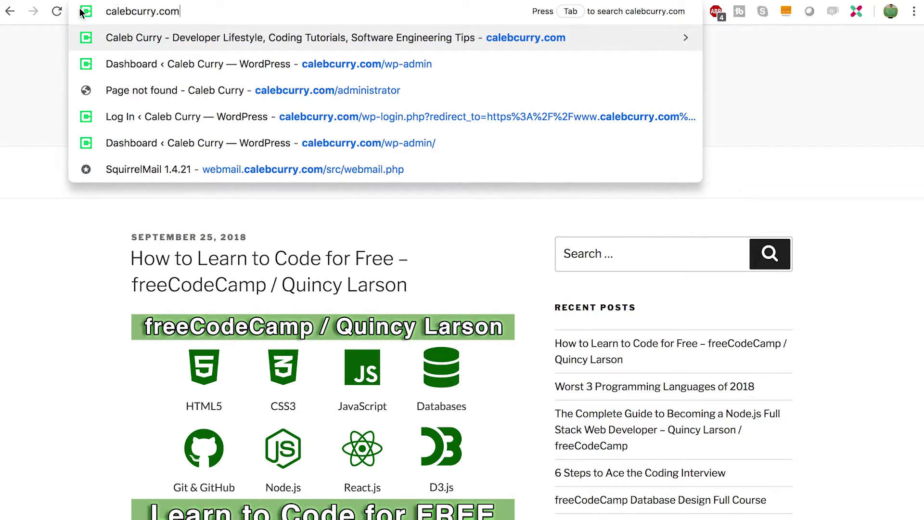
pyautogui.press('Return')
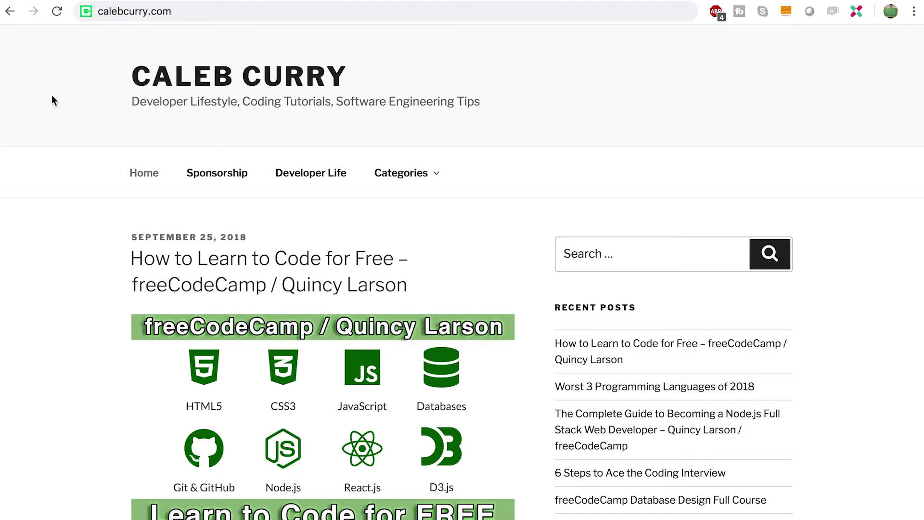
pyautogui.click(199, 9)
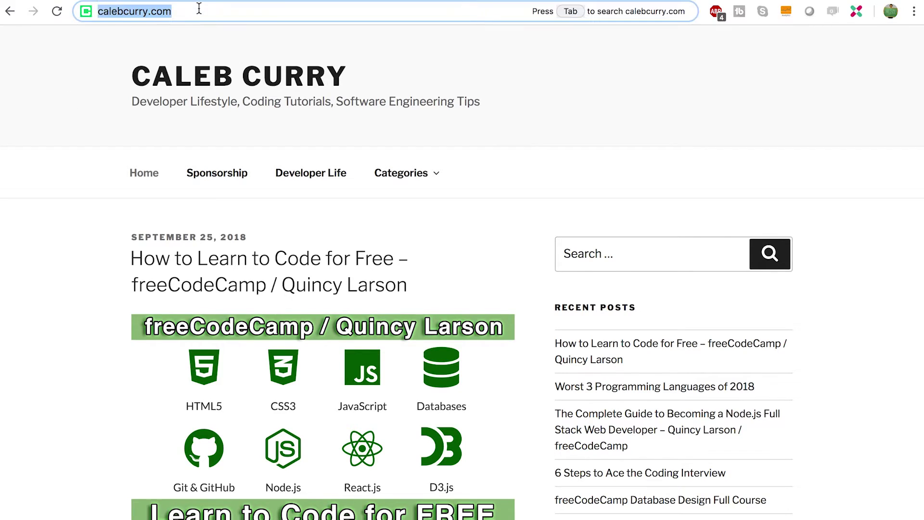
pyautogui.write('wordpress.org')
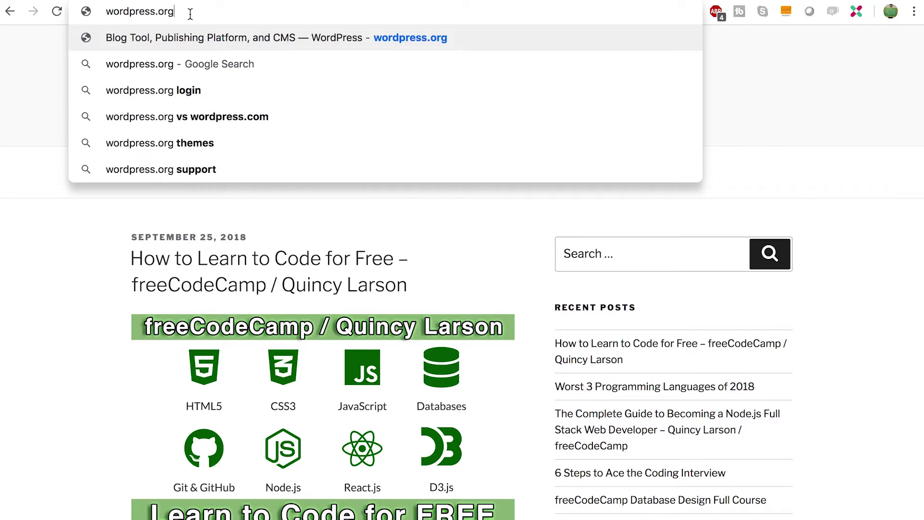
pyautogui.moveTo(191, 14); pyautogui.dragTo(105, 14)
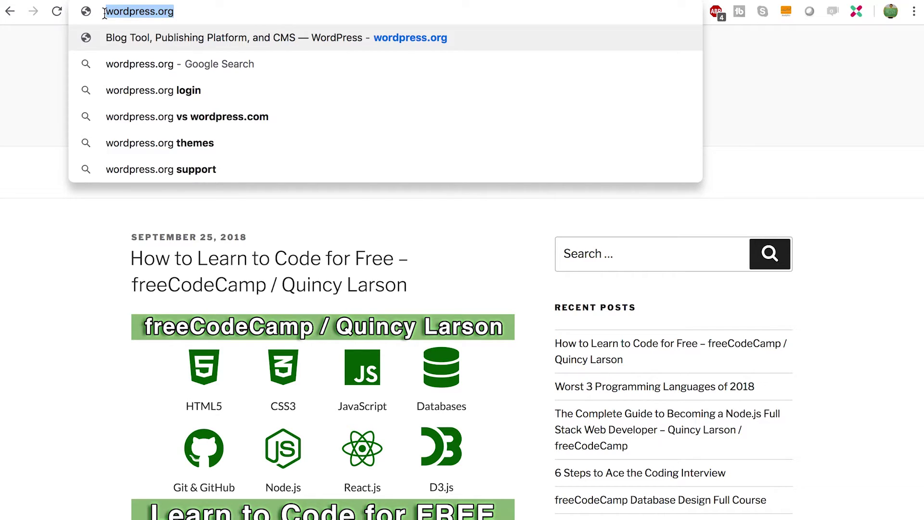
pyautogui.click(45, 111)
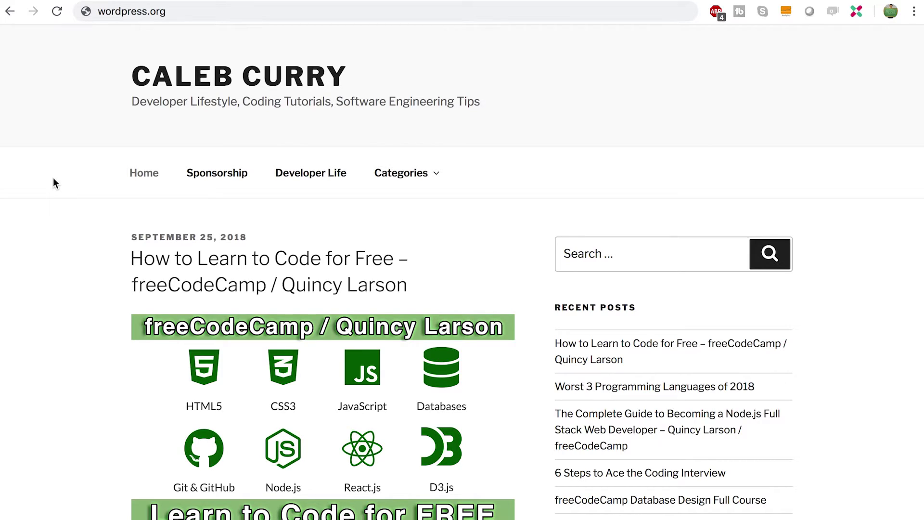
# Open the Bluehost hosting site through the short link bit.ly/ccbluehost.
pyautogui.click(183, 13)
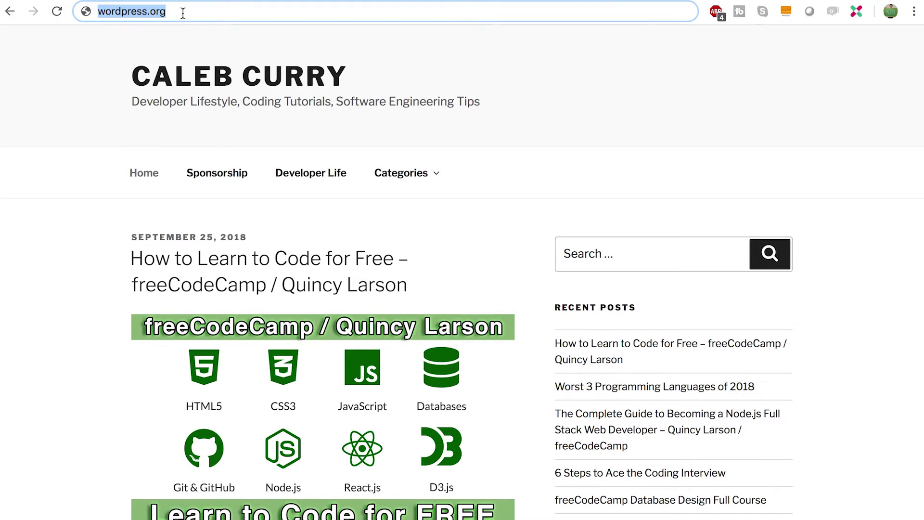
pyautogui.press('BackSpace')
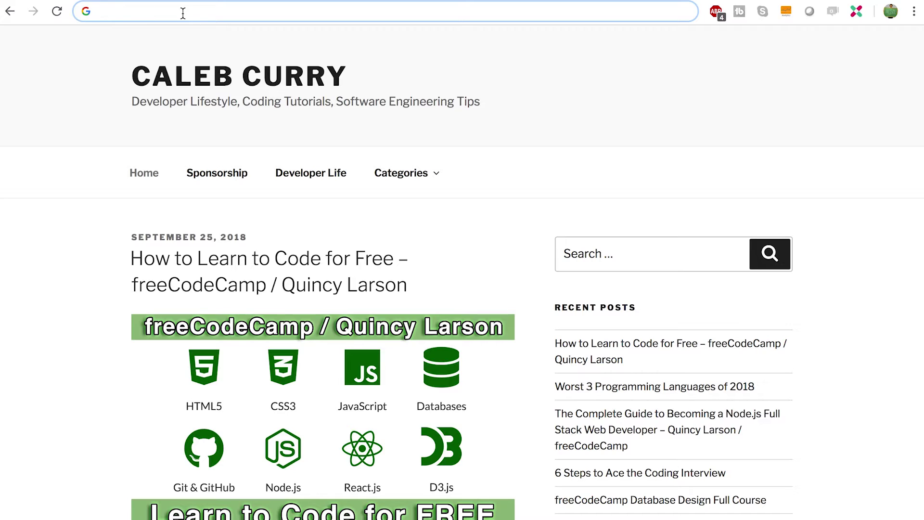
pyautogui.write('b')
pyautogui.write('it.ly/')
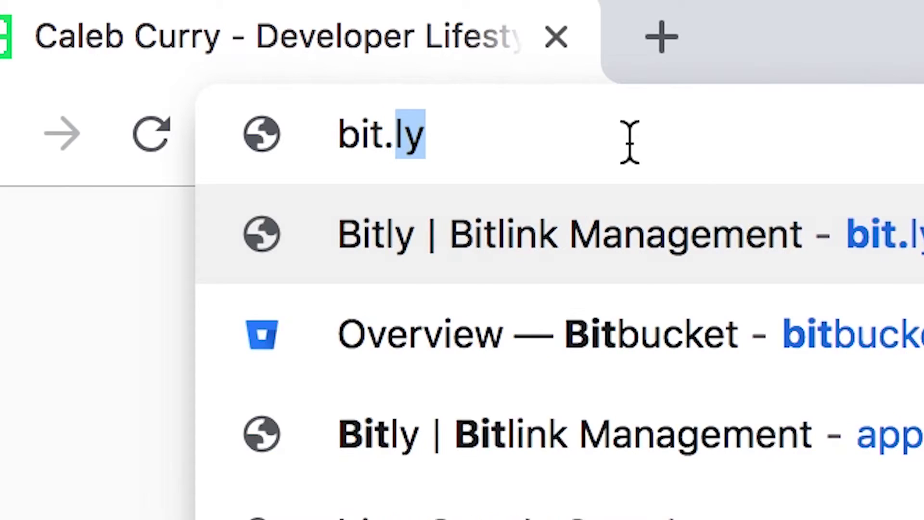
pyautogui.write('ccbluehost')
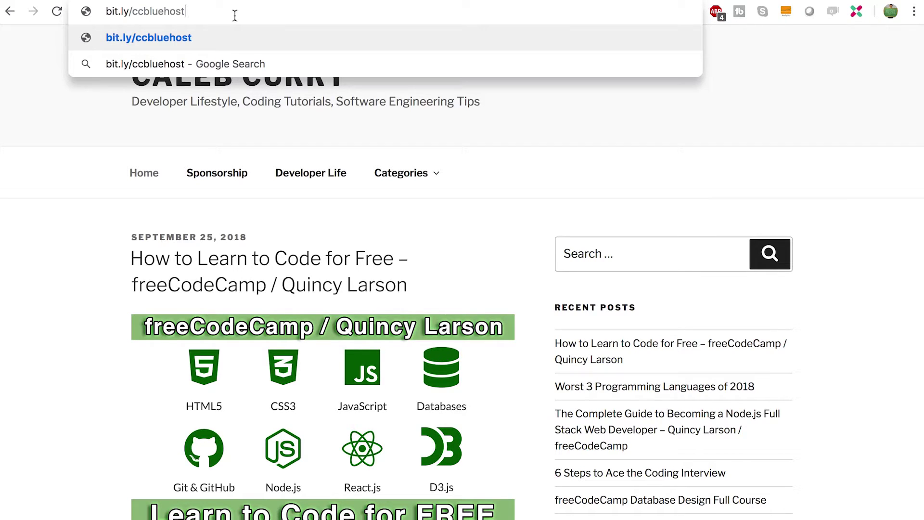
pyautogui.press('Return')
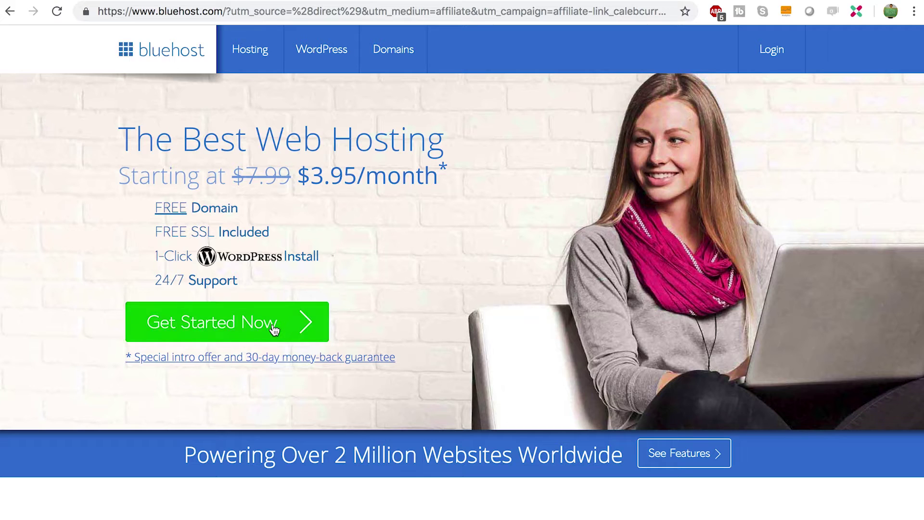
# Start the hosting signup and select the basic plan at $3.95 per month.
pyautogui.click(294, 326)
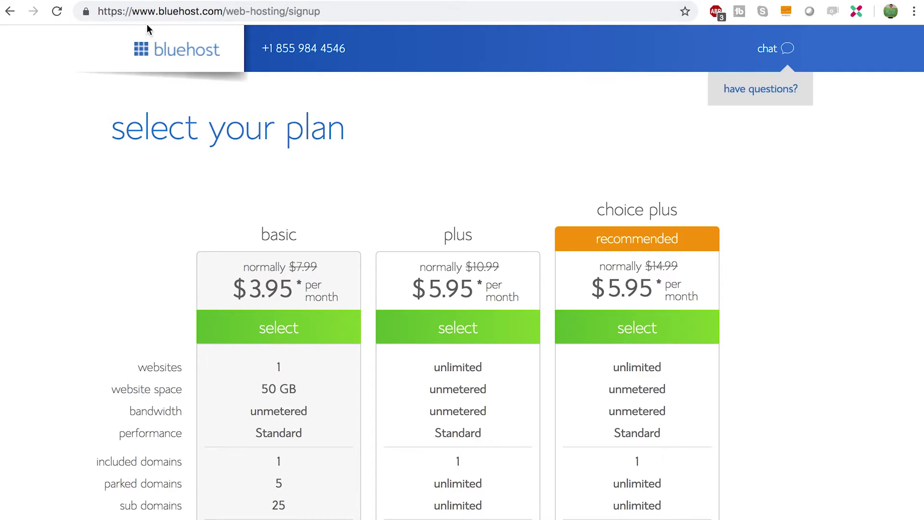
pyautogui.moveTo(157, 14); pyautogui.dragTo(223, 14)
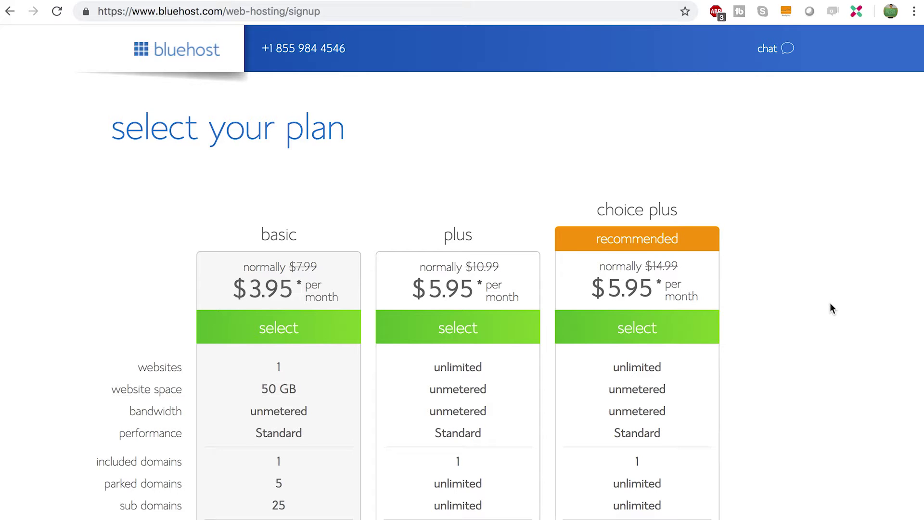
pyautogui.scroll(-4, 830, 304)
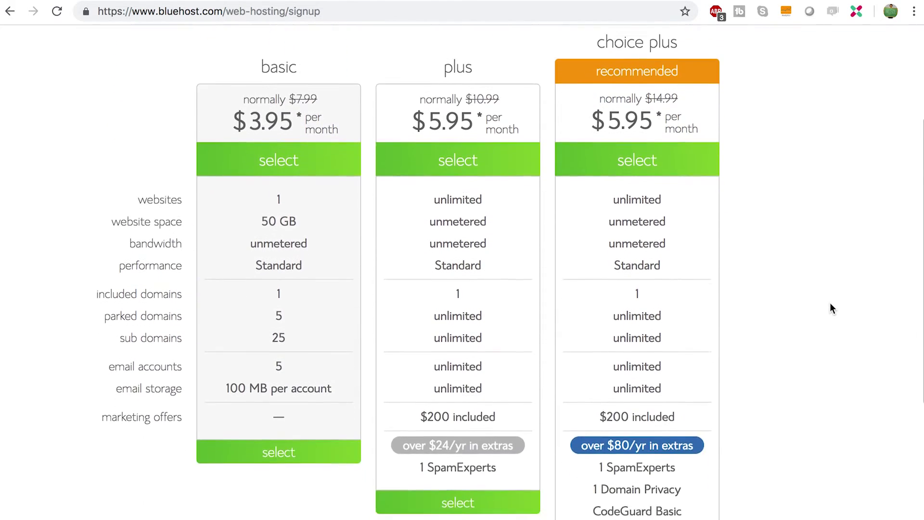
pyautogui.scroll(-1, 829, 302)
pyautogui.scroll(1, 830, 302)
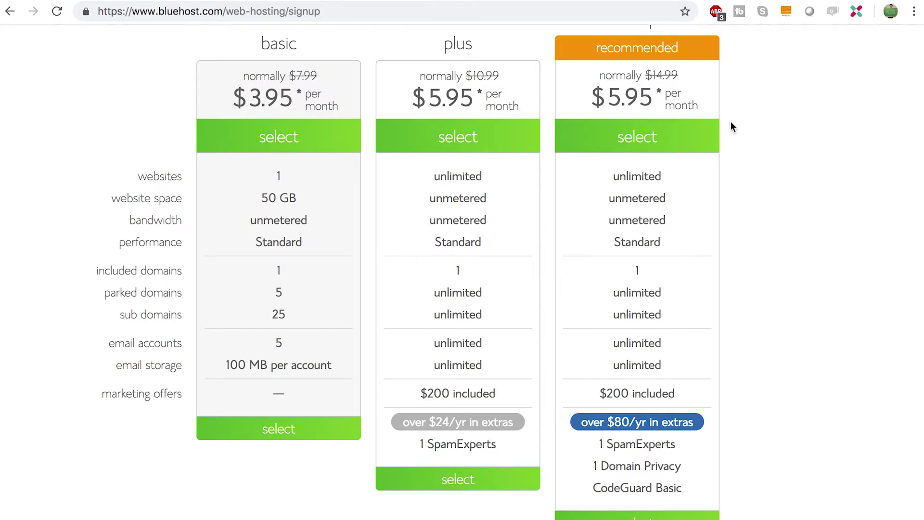
pyautogui.click(305, 439)
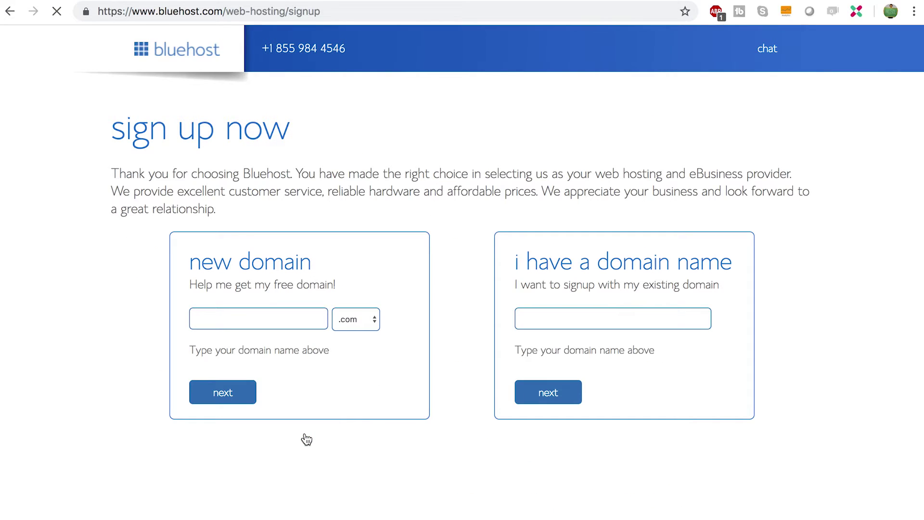
# Choose steadyvisionary with the .com extension as the new free domain and continue to account creation.
pyautogui.click(298, 320)
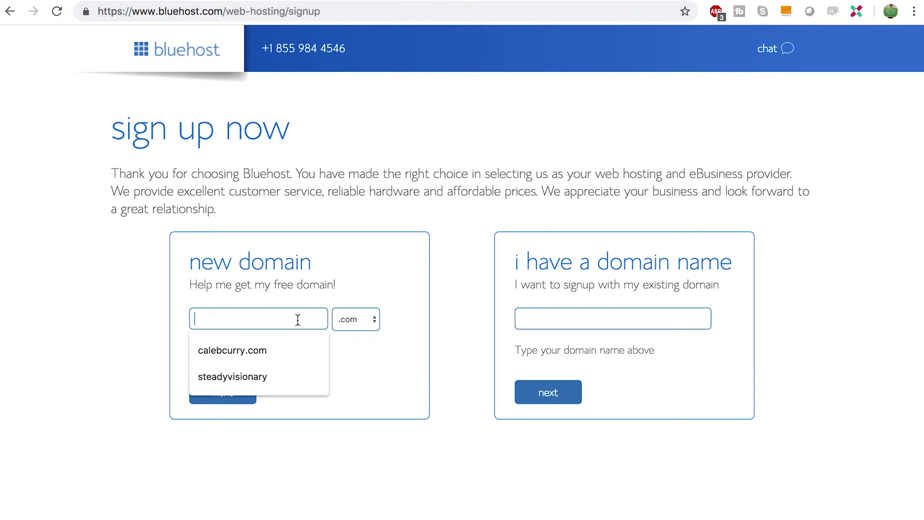
pyautogui.press('Down')
pyautogui.press('Down')
pyautogui.press('Return')
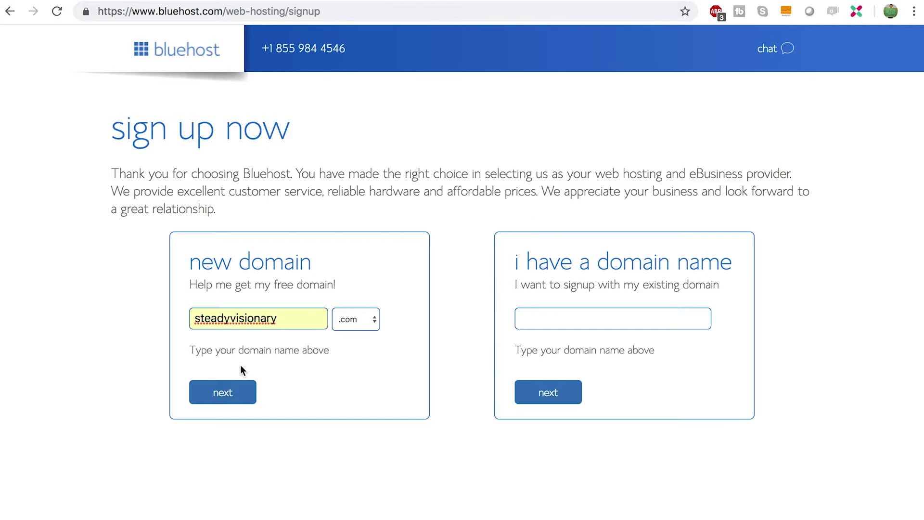
pyautogui.click(358, 319)
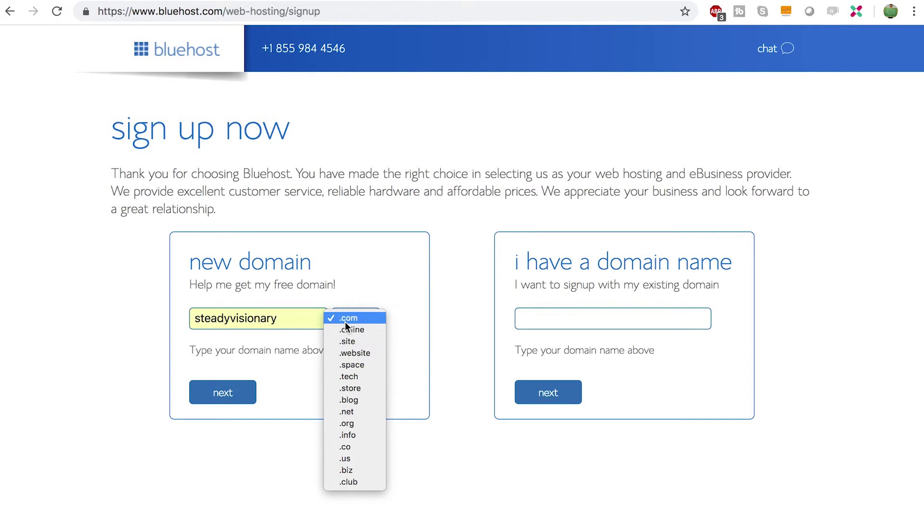
pyautogui.click(371, 299)
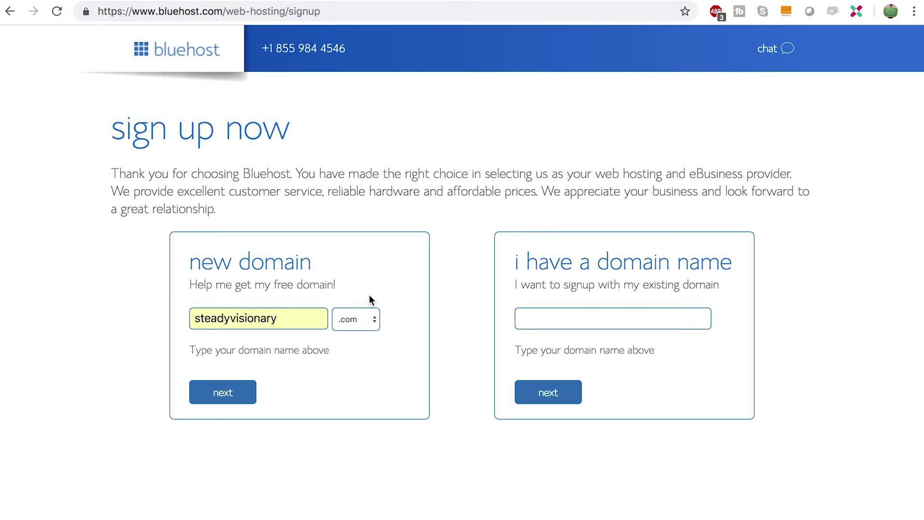
pyautogui.click(356, 319)
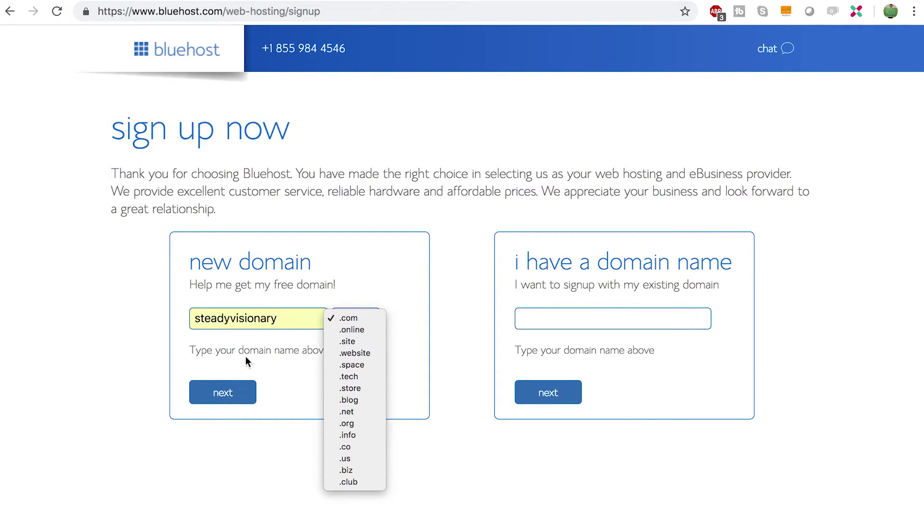
pyautogui.click(217, 353)
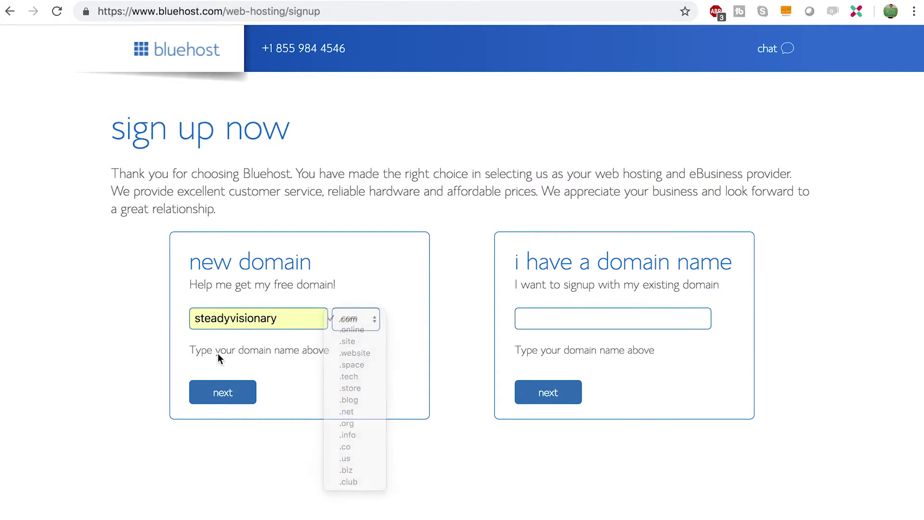
pyautogui.click(232, 395)
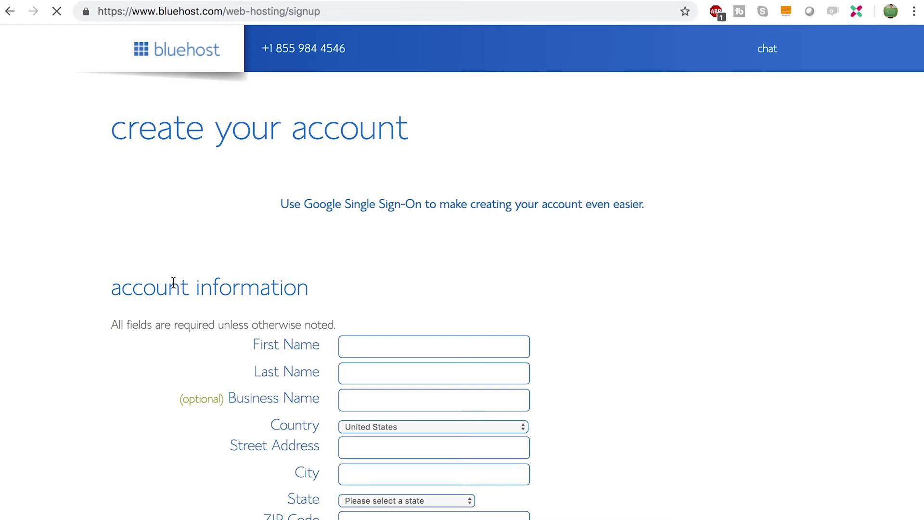
# Examine the signup form's package extras and compare the Domain Privacy Protection whois registrant details with and without Bluehost privacy.
pyautogui.scroll(-8, 174, 289)
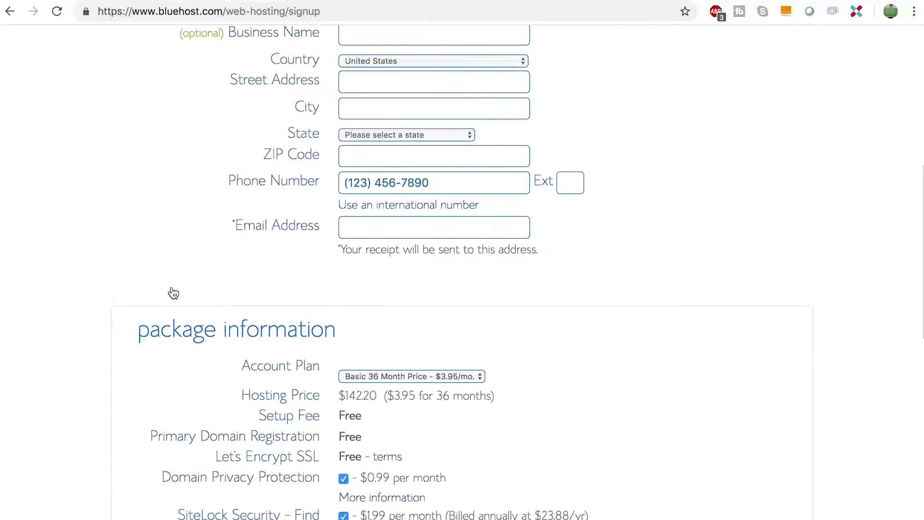
pyautogui.scroll(-7, 173, 293)
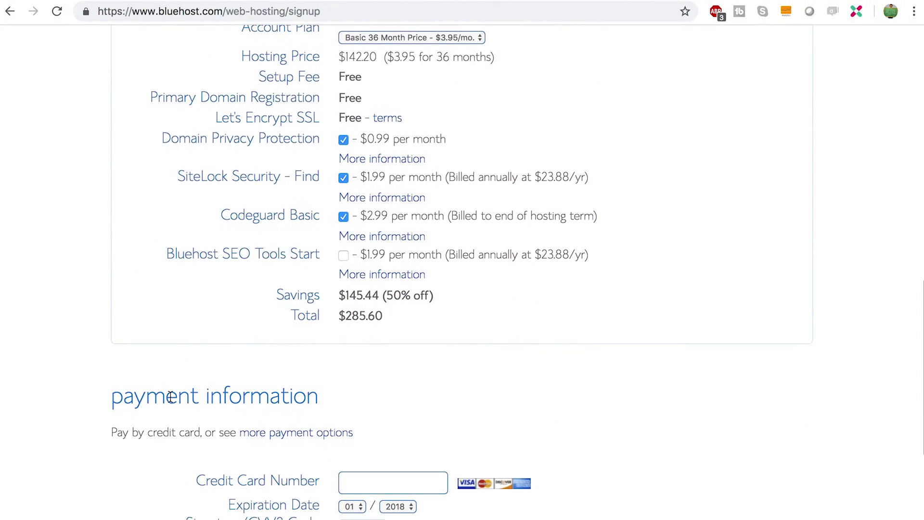
pyautogui.scroll(3, 171, 397)
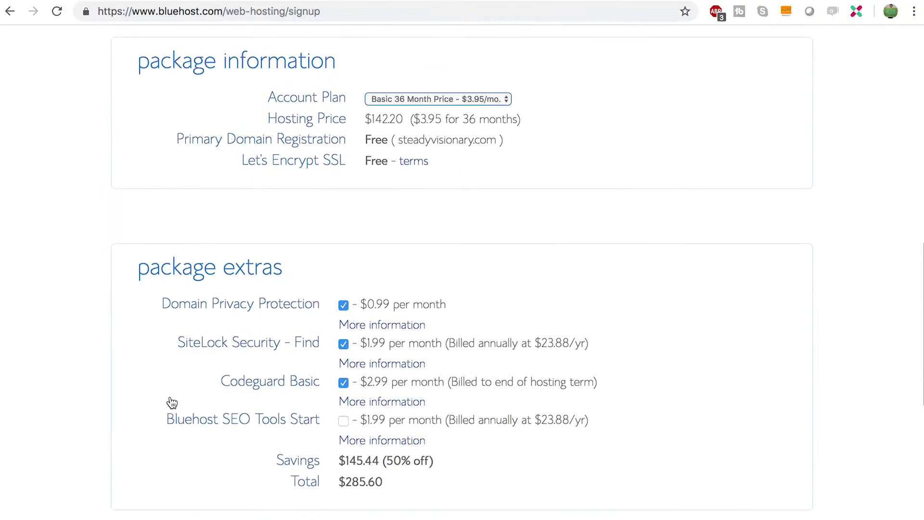
pyautogui.scroll(-3, 172, 403)
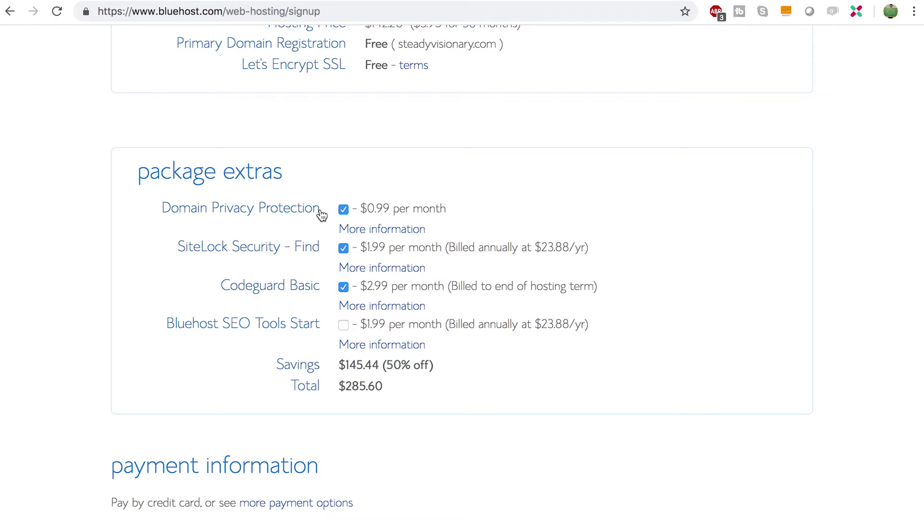
pyautogui.click(376, 229)
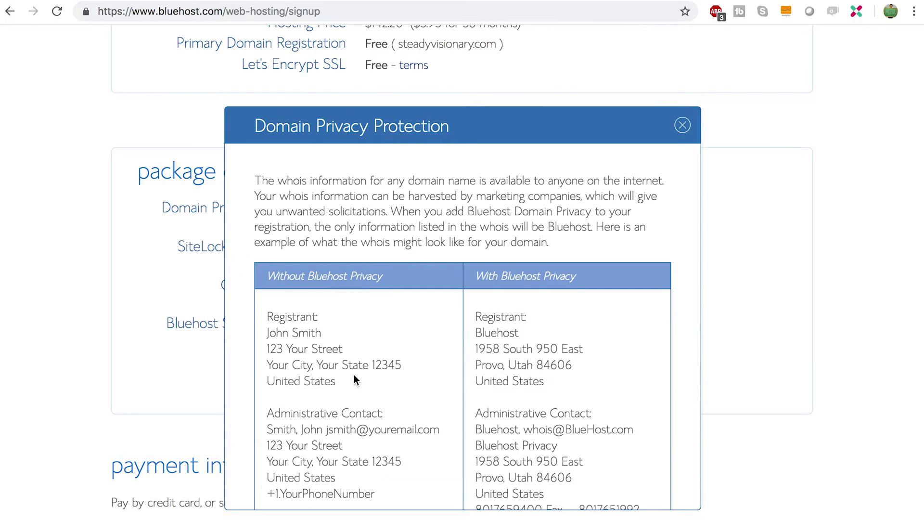
pyautogui.moveTo(354, 383); pyautogui.dragTo(256, 337)
pyautogui.click(257, 323)
pyautogui.moveTo(473, 330); pyautogui.dragTo(558, 383)
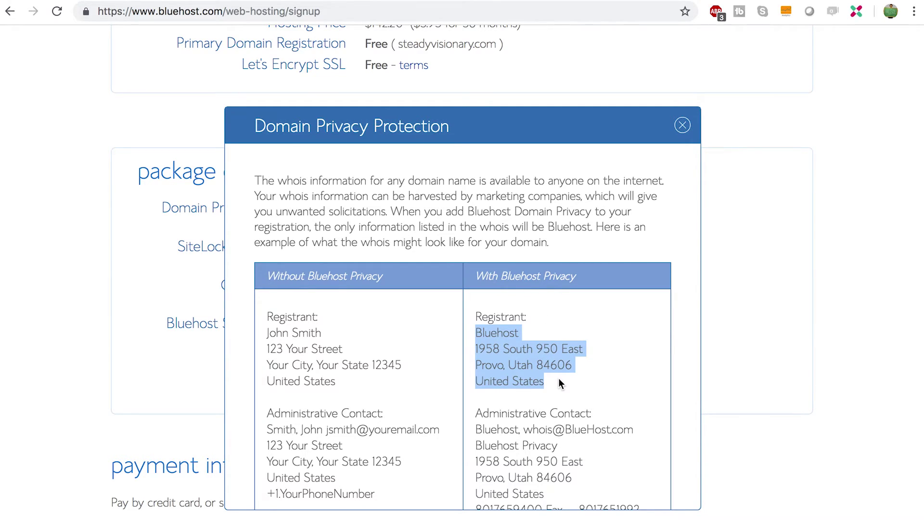
# Close the Domain Privacy Protection details and submit the completed hosting signup form.
pyautogui.click(558, 383)
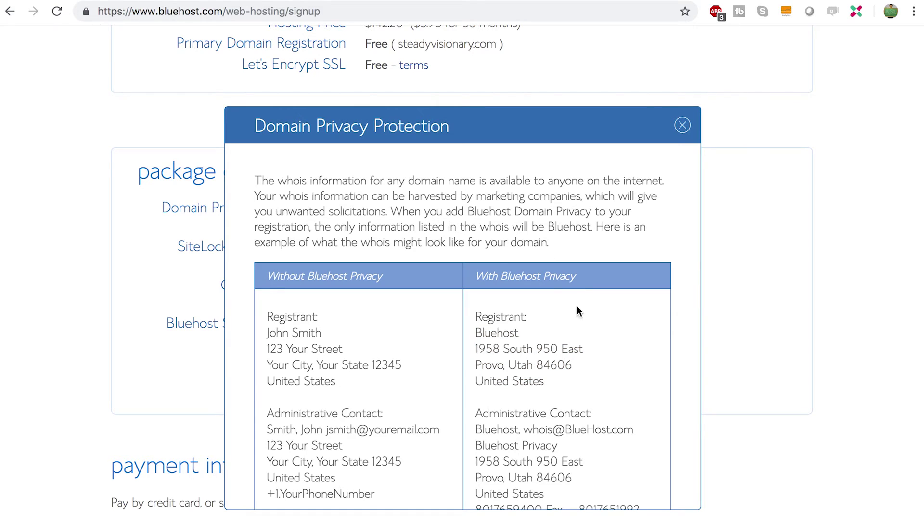
pyautogui.click(682, 126)
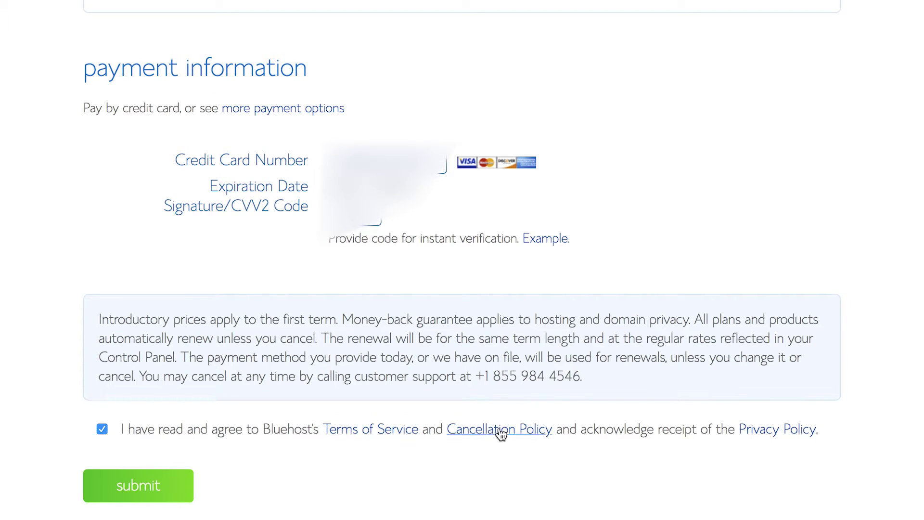
pyautogui.click(160, 486)
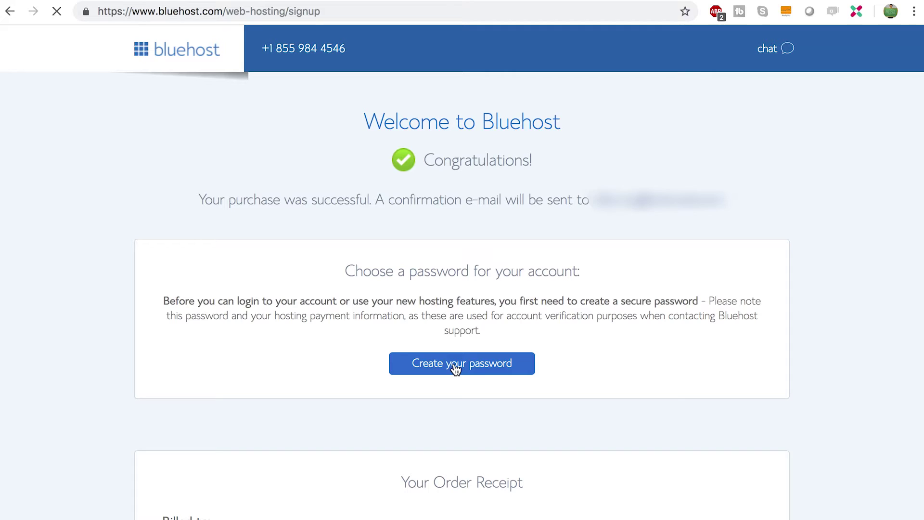
# Create the password for the new hosting account and log in.
pyautogui.click(454, 368)
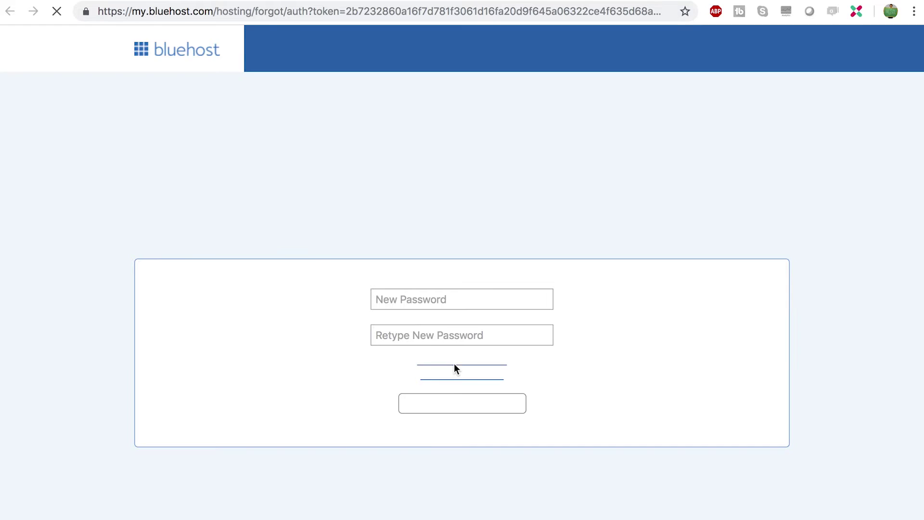
pyautogui.click(452, 301)
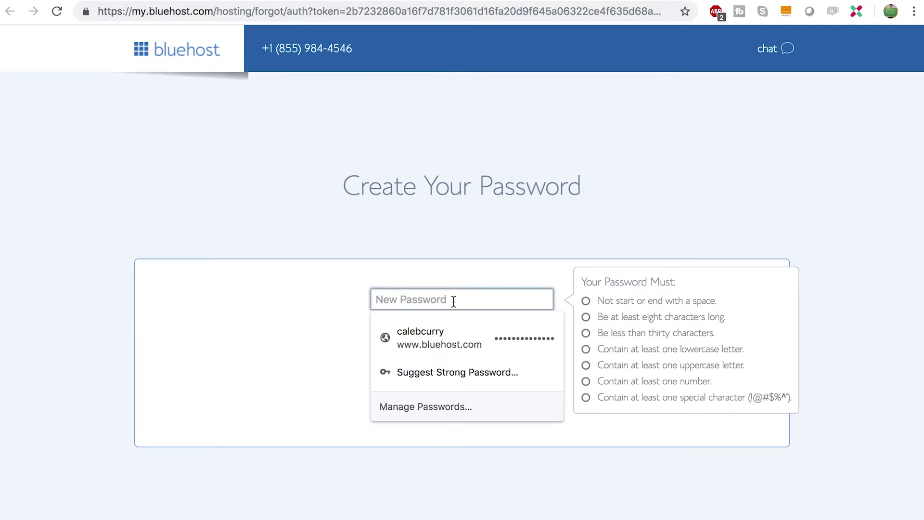
pyautogui.write('CC••••••')
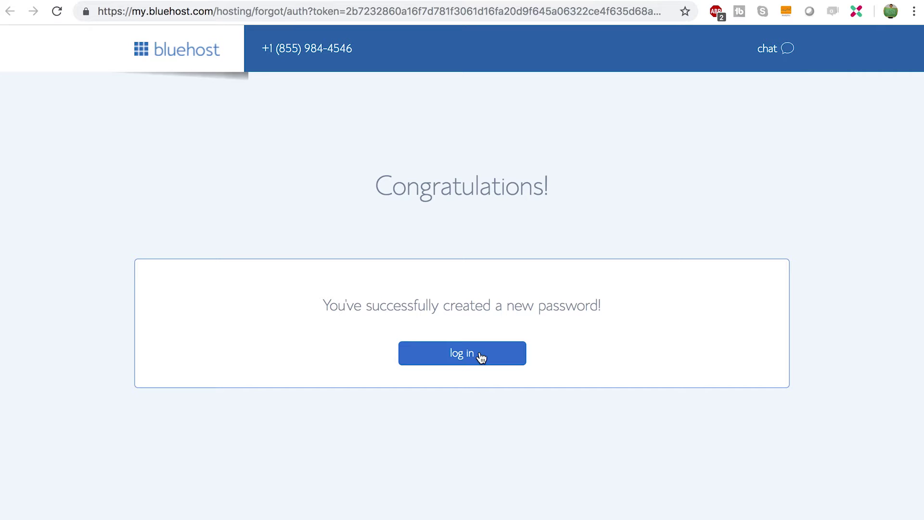
pyautogui.click(481, 357)
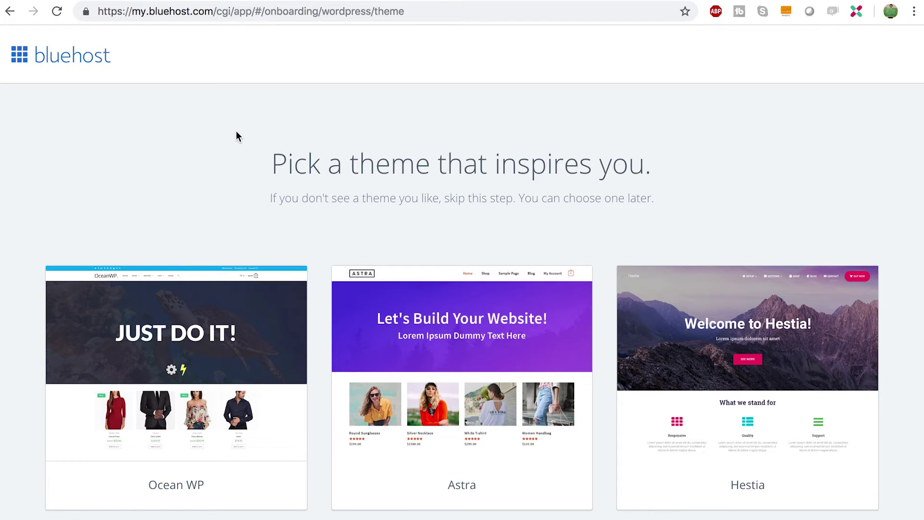
# Browse the offered WordPress themes and choose the Sydney theme for the site.
pyautogui.scroll(-7, 236, 137)
pyautogui.scroll(7, 307, 441)
pyautogui.scroll(-11, 601, 388)
pyautogui.scroll(-1, 602, 386)
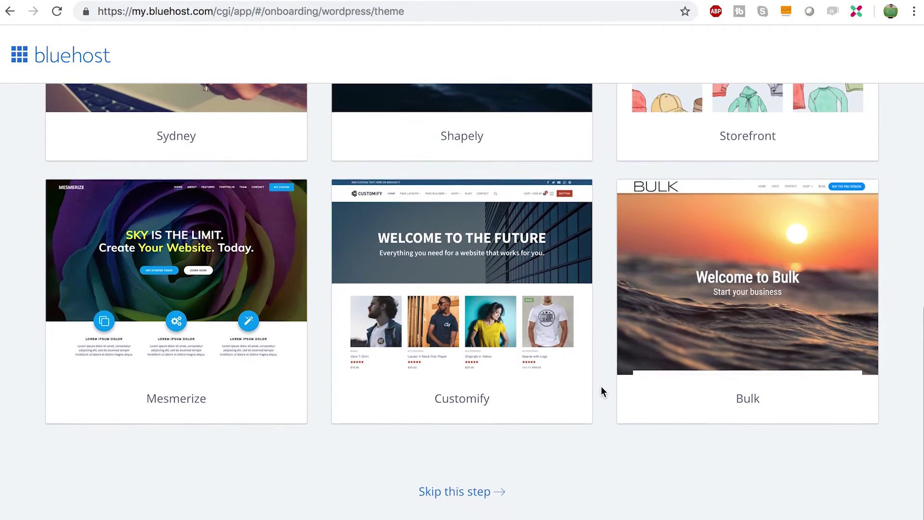
pyautogui.scroll(5, 602, 386)
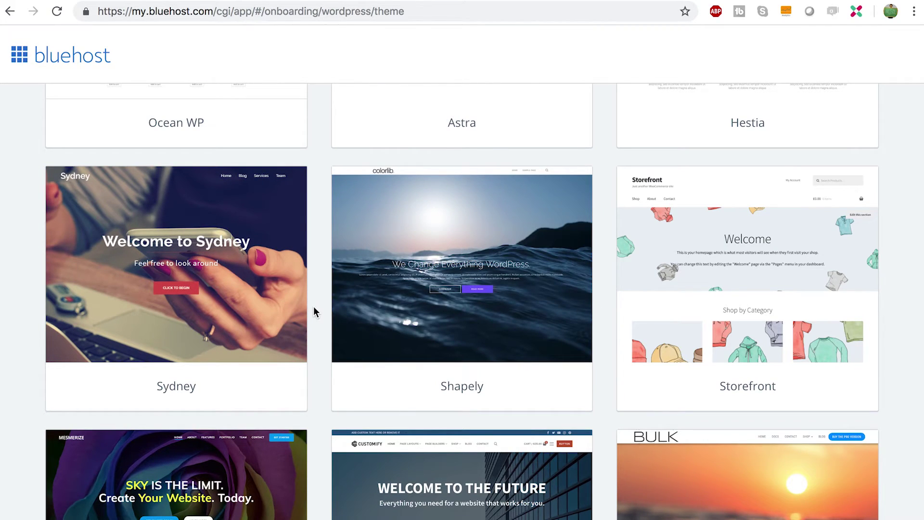
pyautogui.moveTo(200, 195)
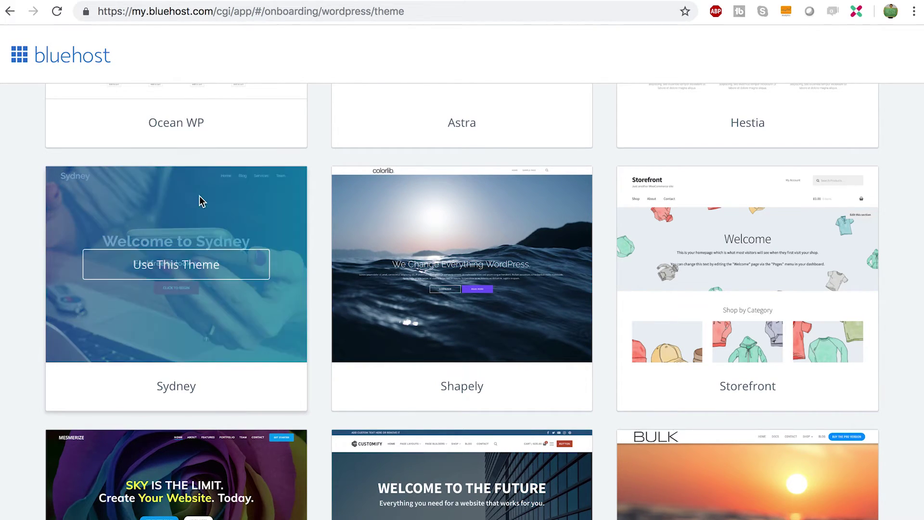
pyautogui.click(188, 271)
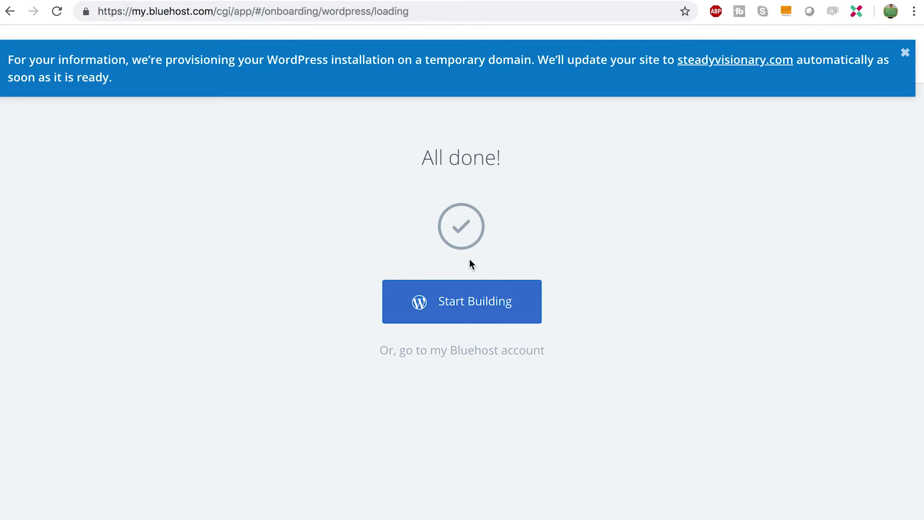
# Start building the WordPress site and open its public page in a new browser tab.
pyautogui.click(468, 312)
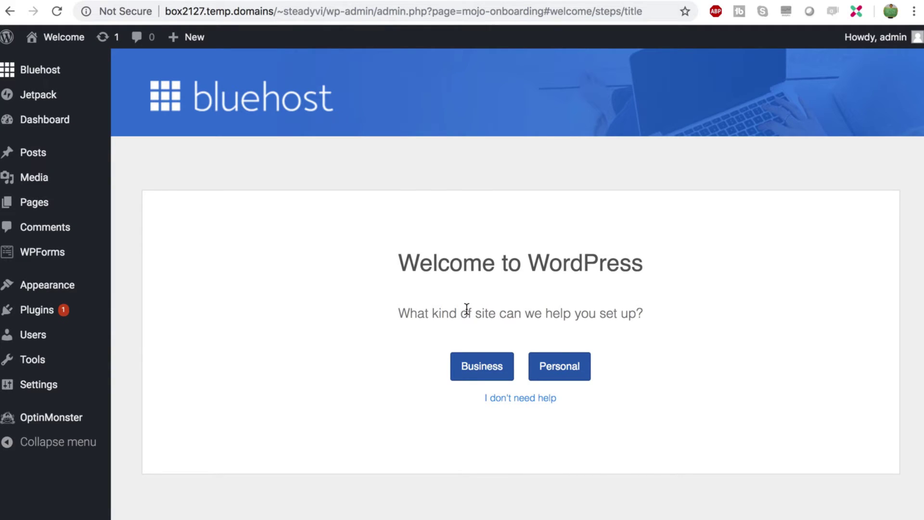
pyautogui.moveTo(54, 40)
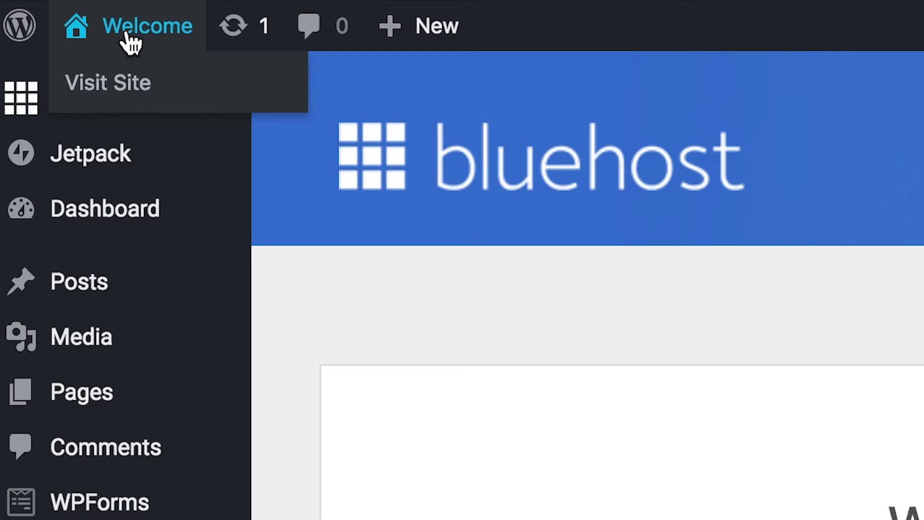
pyautogui.rightClick(130, 82)
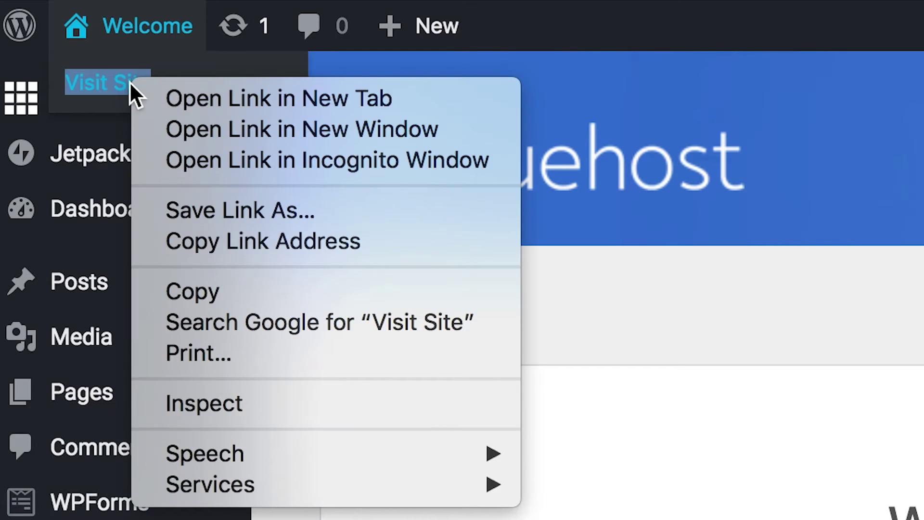
pyautogui.click(189, 97)
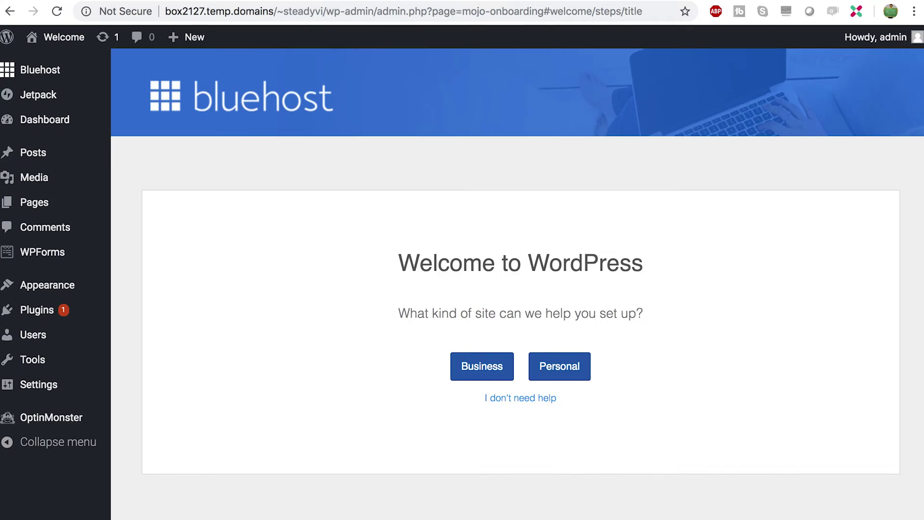
pyautogui.click(586, 24)
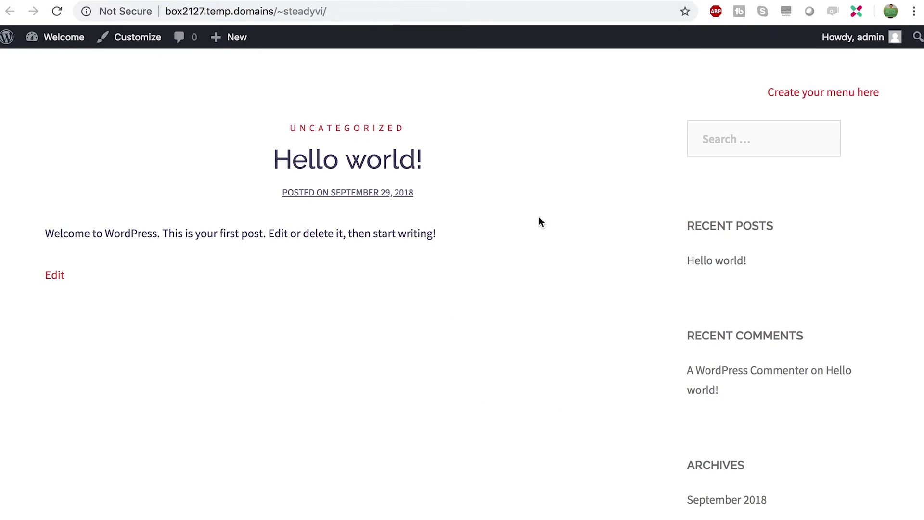
# Examine the site's default home page and sidebar, view the September 2018 archive, and return to the home page.
pyautogui.scroll(-9, 540, 220)
pyautogui.scroll(9, 538, 299)
pyautogui.scroll(-3, 575, 274)
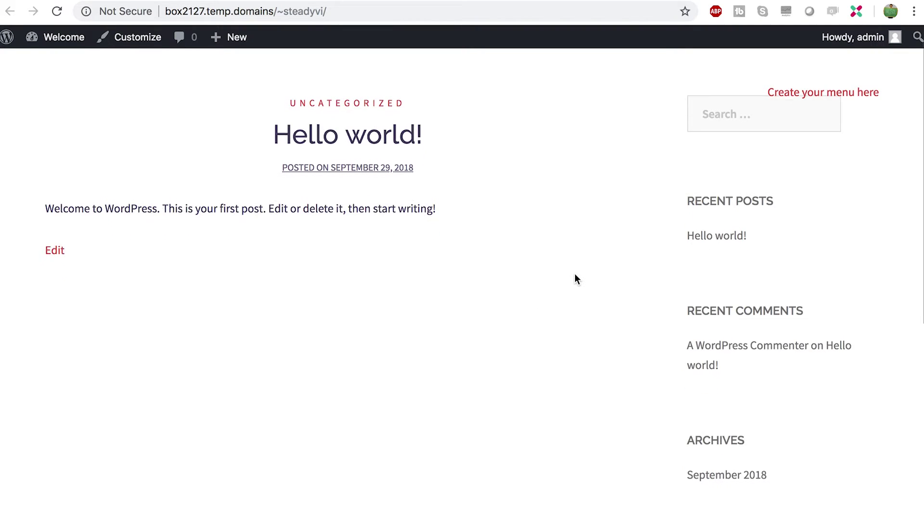
pyautogui.scroll(-12, 575, 276)
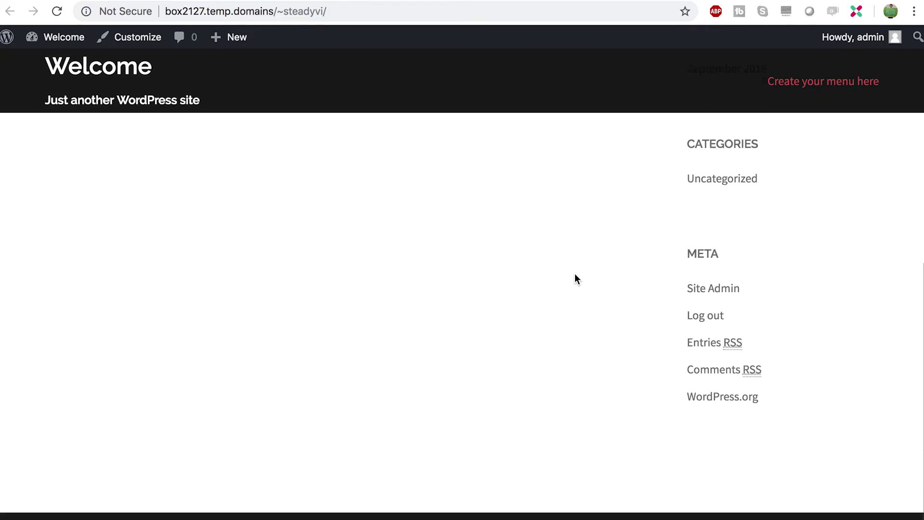
pyautogui.scroll(15, 575, 275)
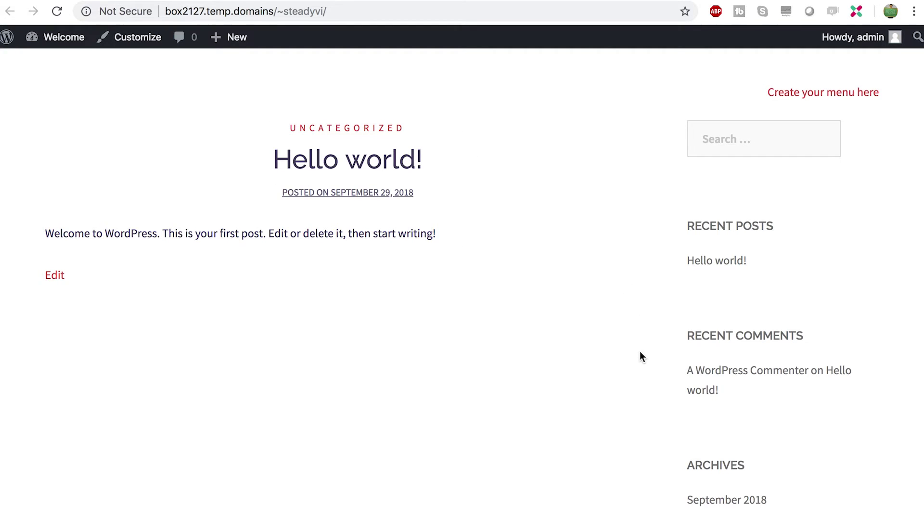
pyautogui.scroll(-1, 648, 374)
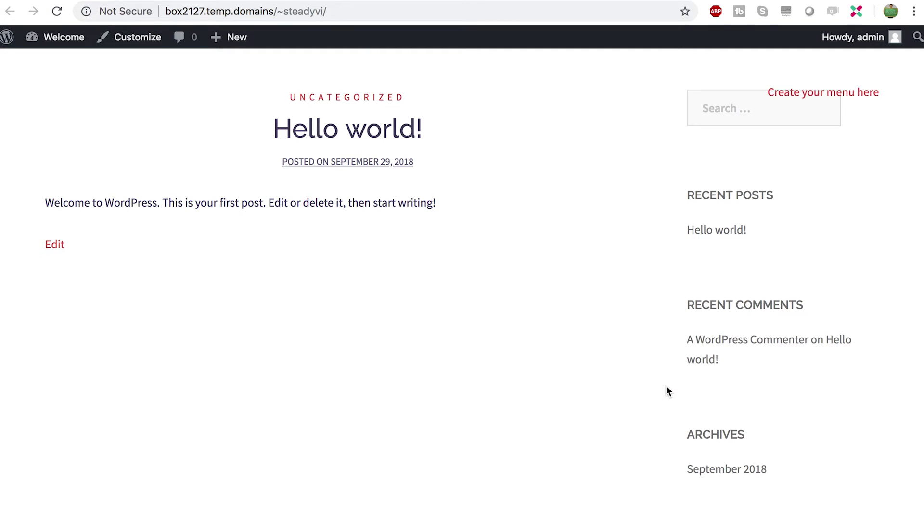
pyautogui.scroll(-1, 667, 386)
pyautogui.scroll(-2, 666, 390)
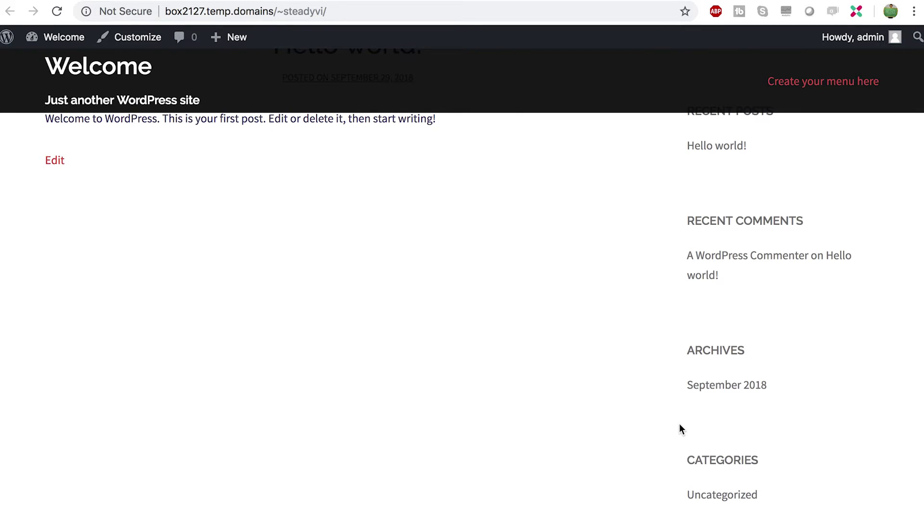
pyautogui.click(728, 389)
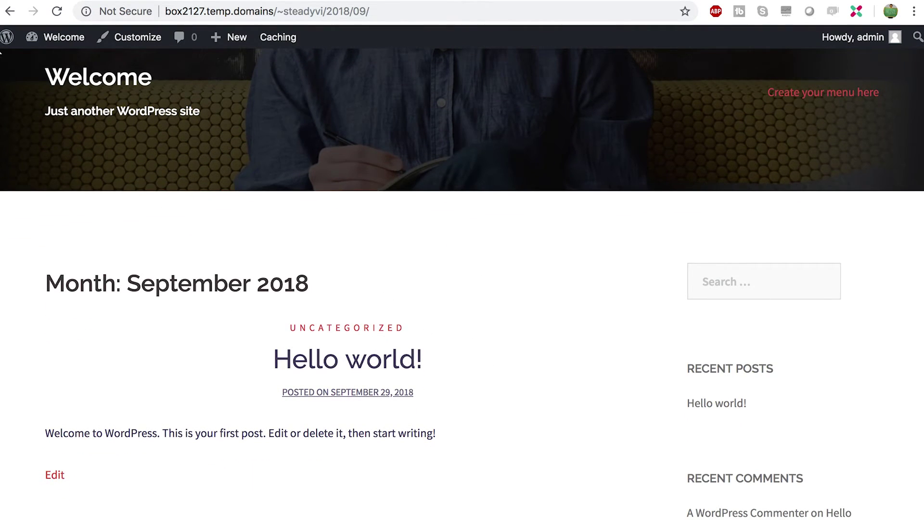
pyautogui.click(9, 11)
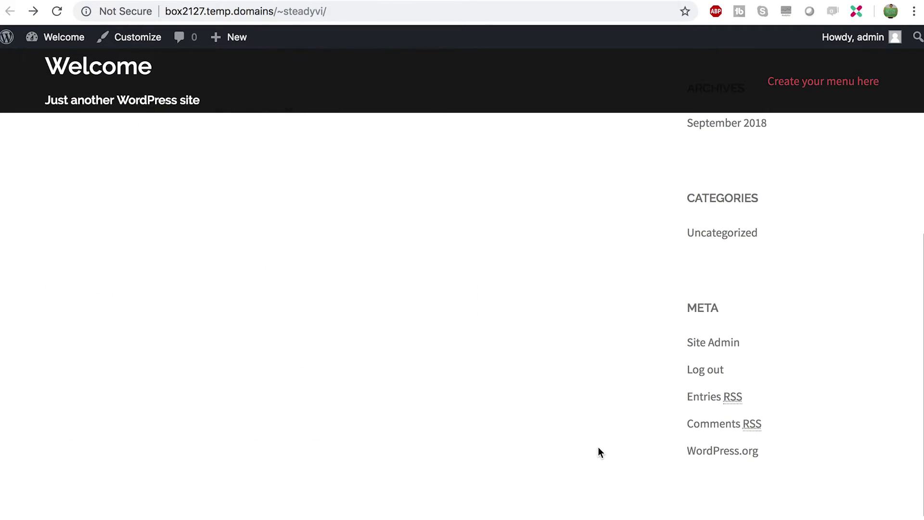
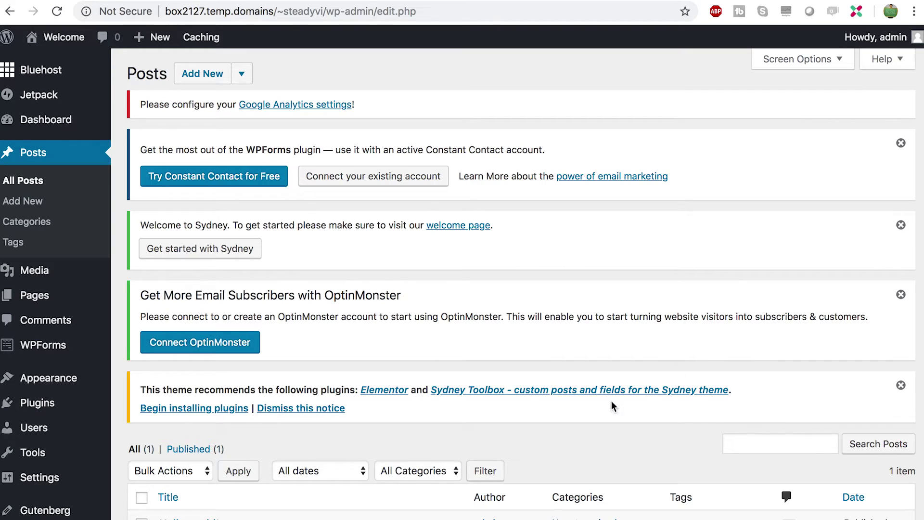
# Open the "Hello world!" post from the posts list for editing.
pyautogui.scroll(-1, 443, 356)
pyautogui.scroll(-2, 442, 356)
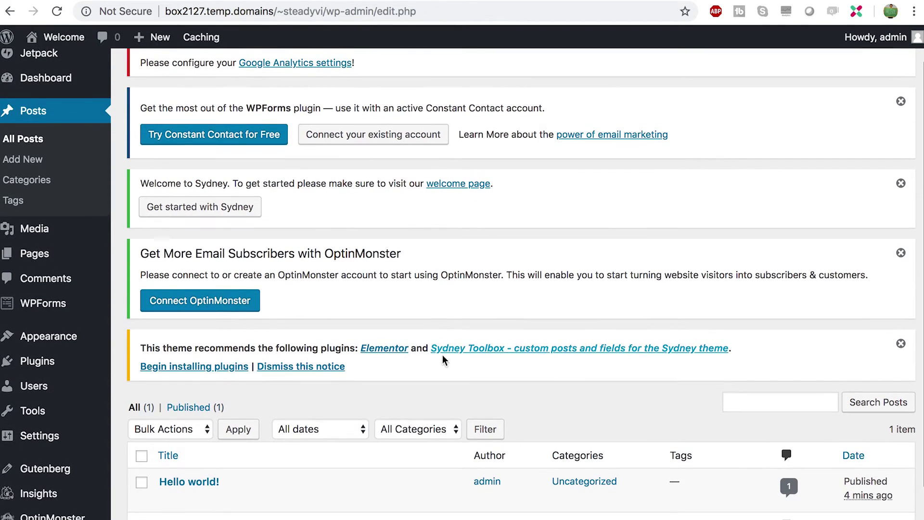
pyautogui.scroll(-2, 554, 236)
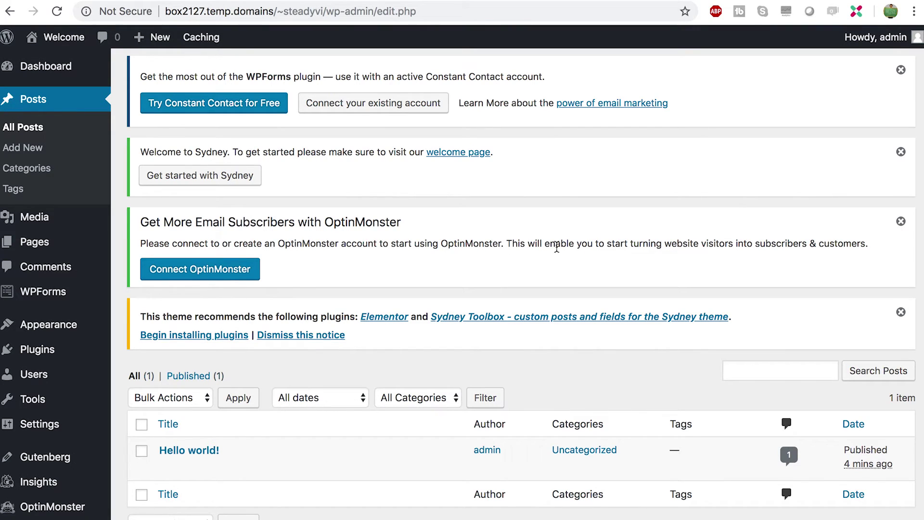
pyautogui.scroll(-3, 540, 355)
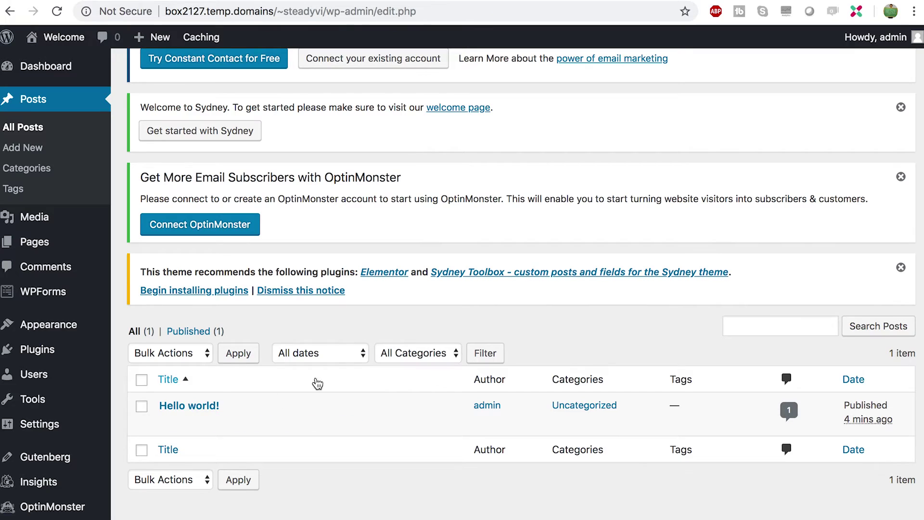
pyautogui.moveTo(172, 429)
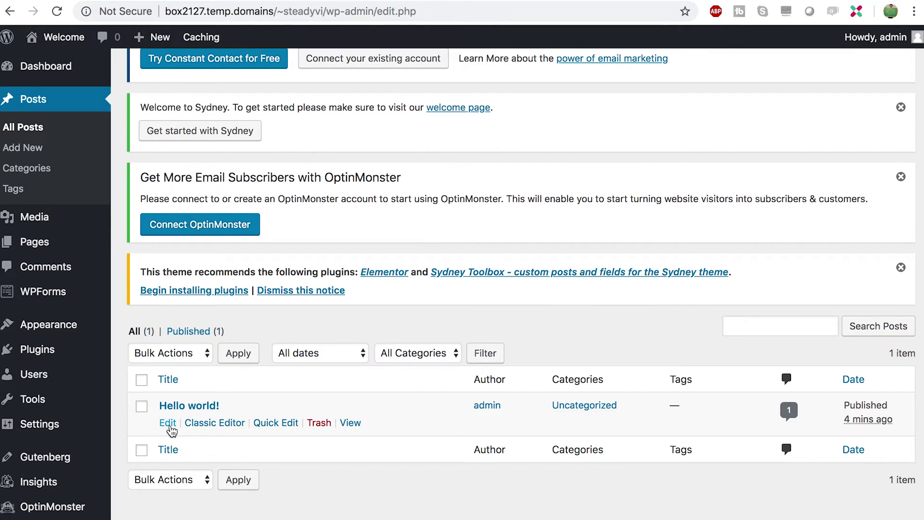
pyautogui.click(168, 423)
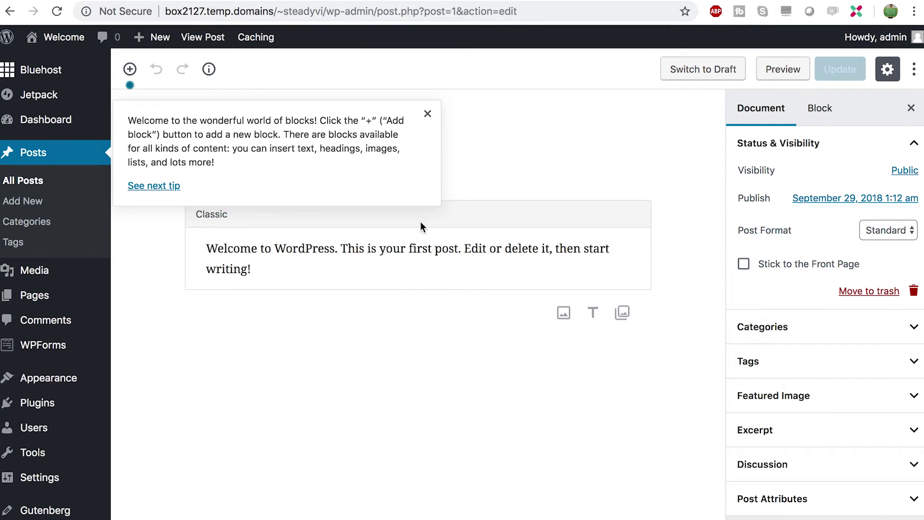
# Dismiss the block editor's welcome tip and browse the block types that can be added to the post.
pyautogui.click(427, 114)
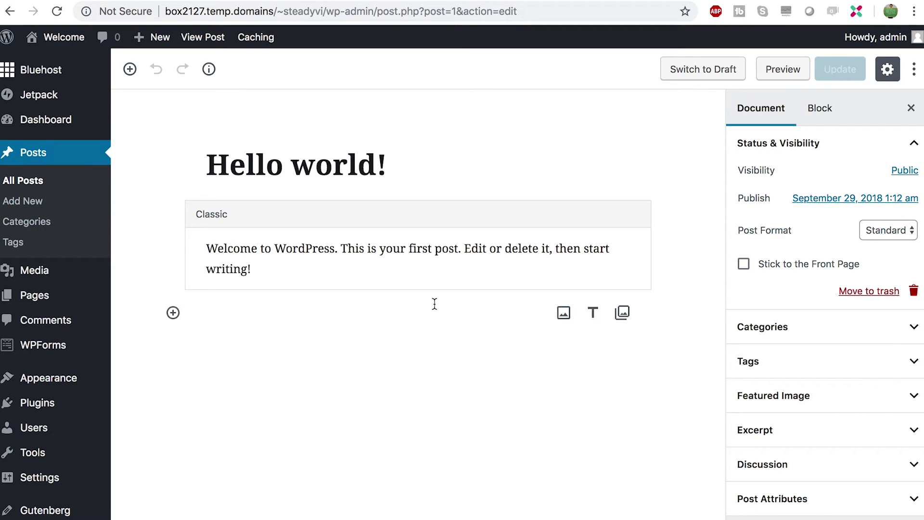
pyautogui.click(173, 313)
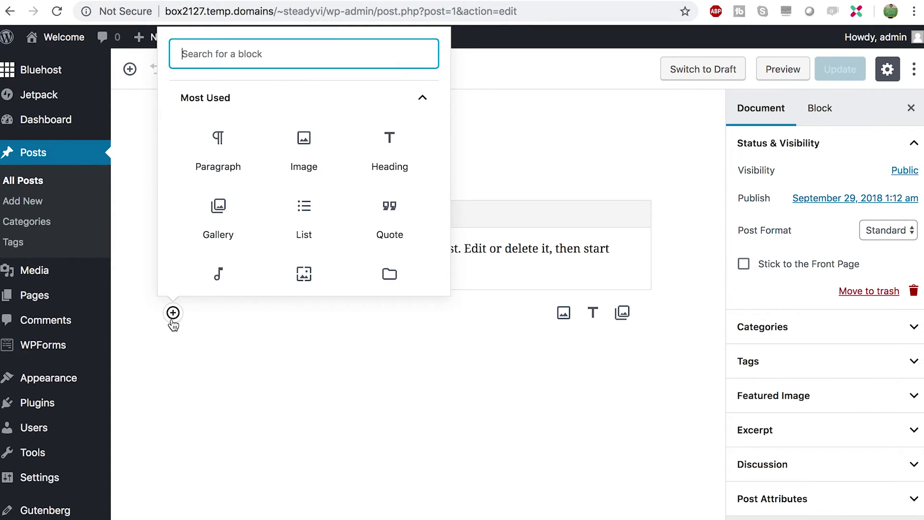
pyautogui.scroll(-5, 313, 214)
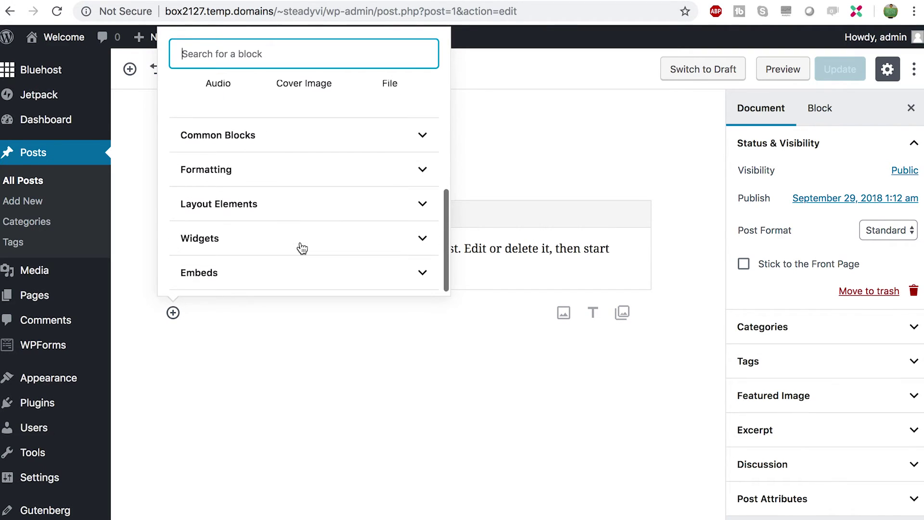
# Add a new paragraph reading "hello" below the welcome text in the post's Classic block.
pyautogui.click(505, 267)
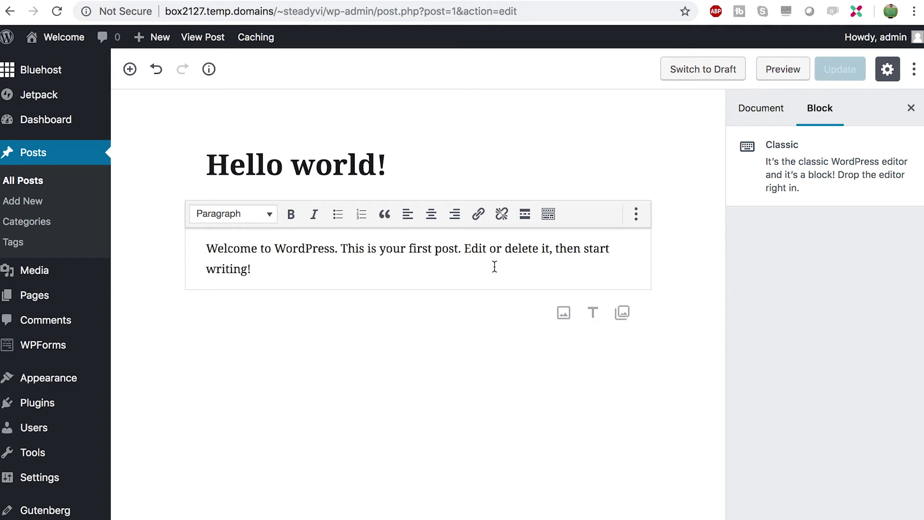
pyautogui.press('Return')
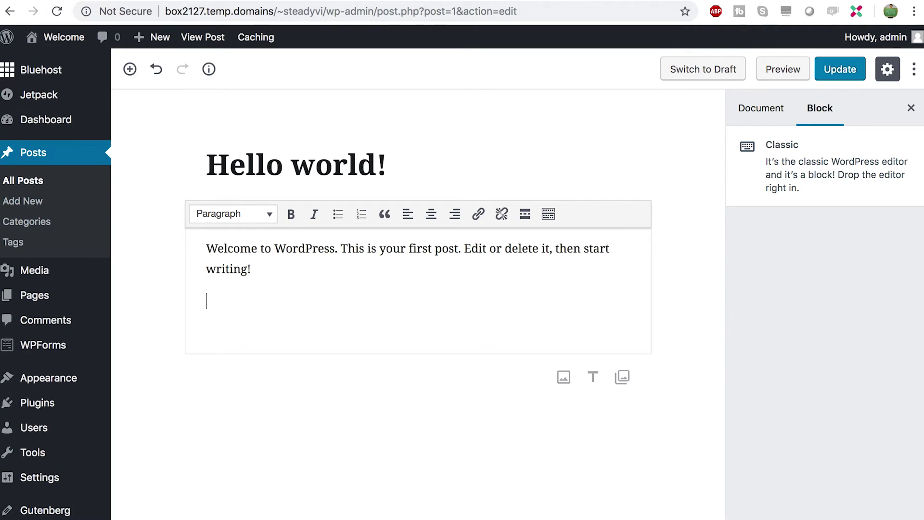
pyautogui.write('hello')
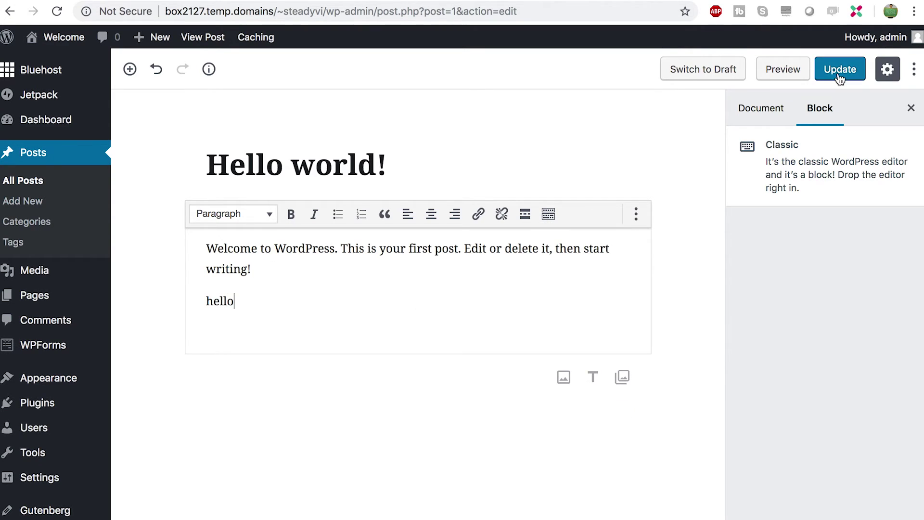
# Update the post and open the site's home page in a new tab to check the added "hello" text.
pyautogui.click(838, 75)
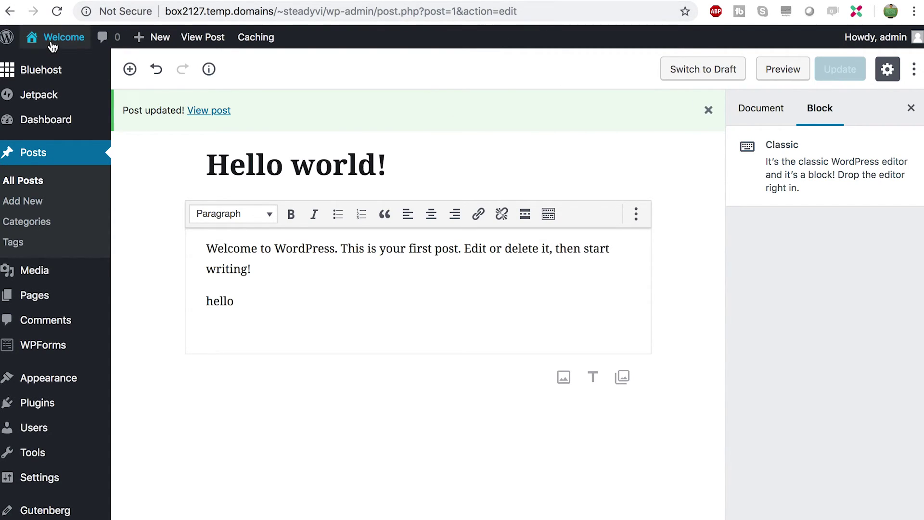
pyautogui.moveTo(52, 47)
pyautogui.rightClick(56, 64)
pyautogui.click(154, 64)
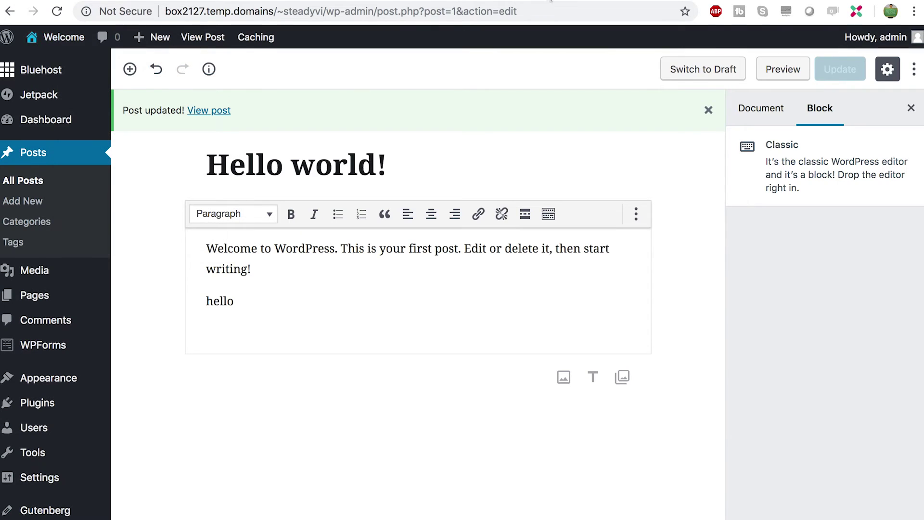
pyautogui.hotkey('ctrl', 'Tab')
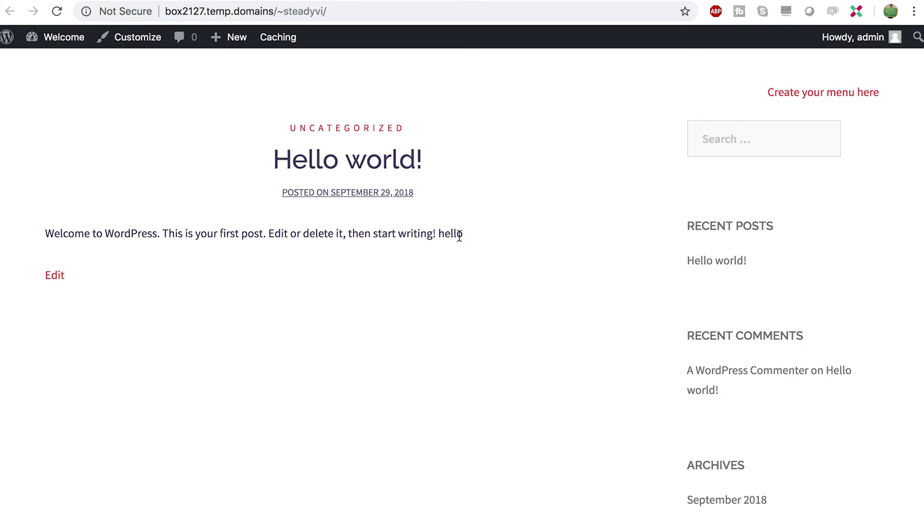
pyautogui.doubleClick(443, 236)
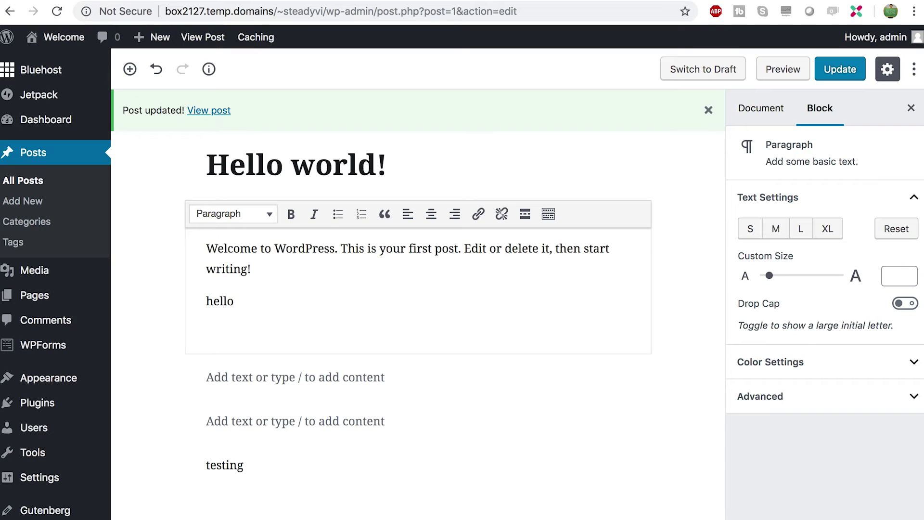
# Add a paragraph reading "testing testing" and an empty Image block beneath it in the post.
pyautogui.write('testing')
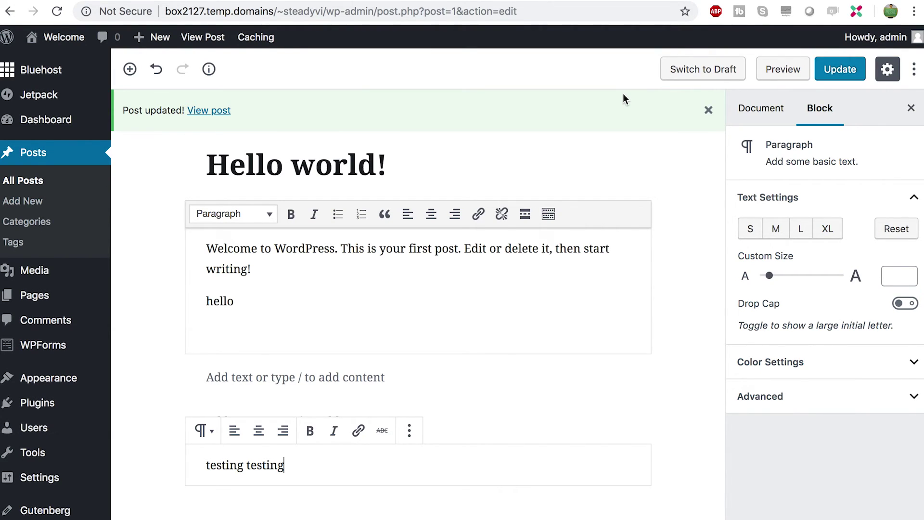
pyautogui.click(316, 505)
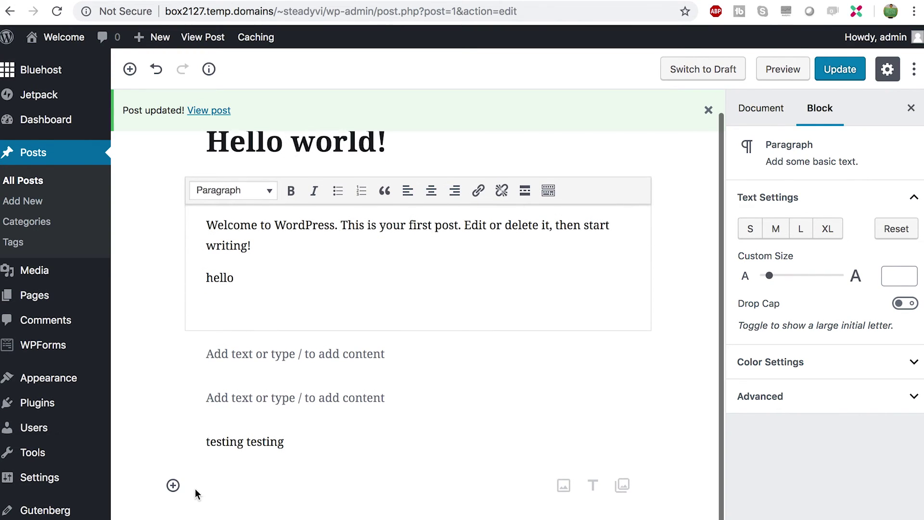
pyautogui.click(564, 485)
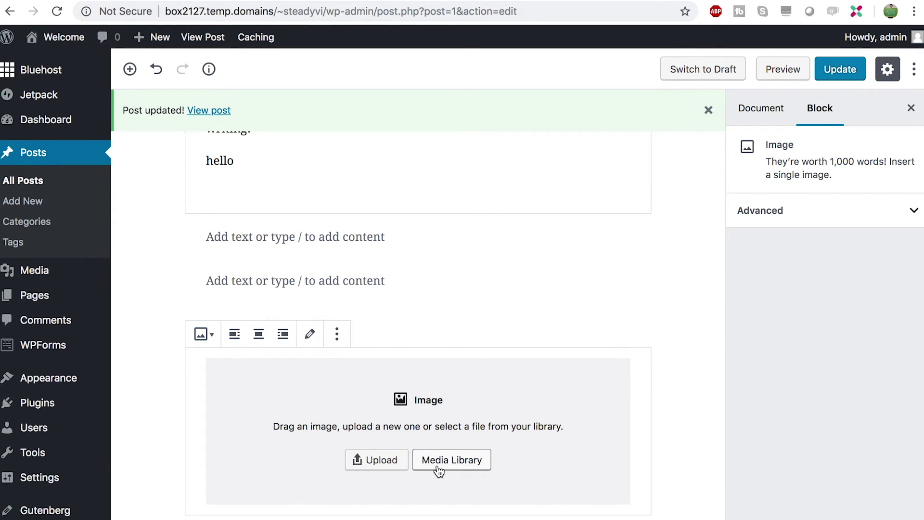
pyautogui.scroll(-1, 438, 470)
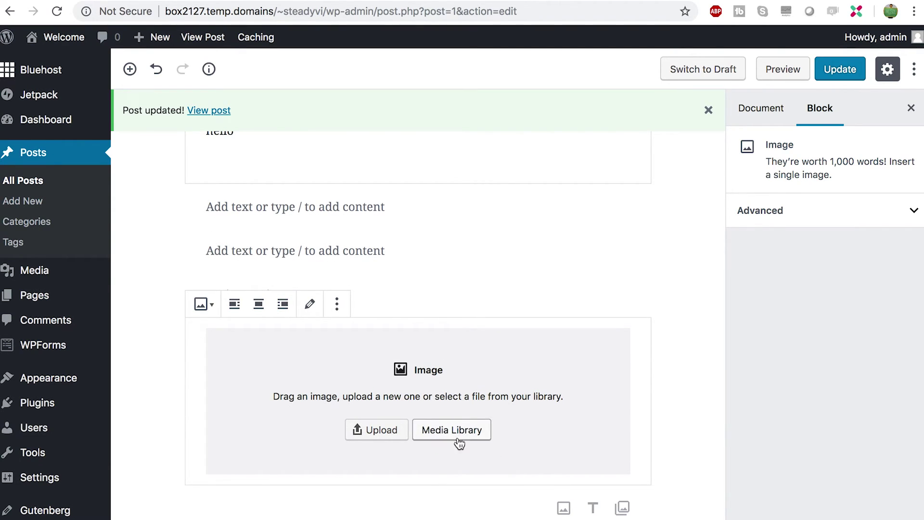
# Add a Heading block below the image, try levels H3 and H4, return to H2, and try the text alignments, ending with right.
pyautogui.click(173, 509)
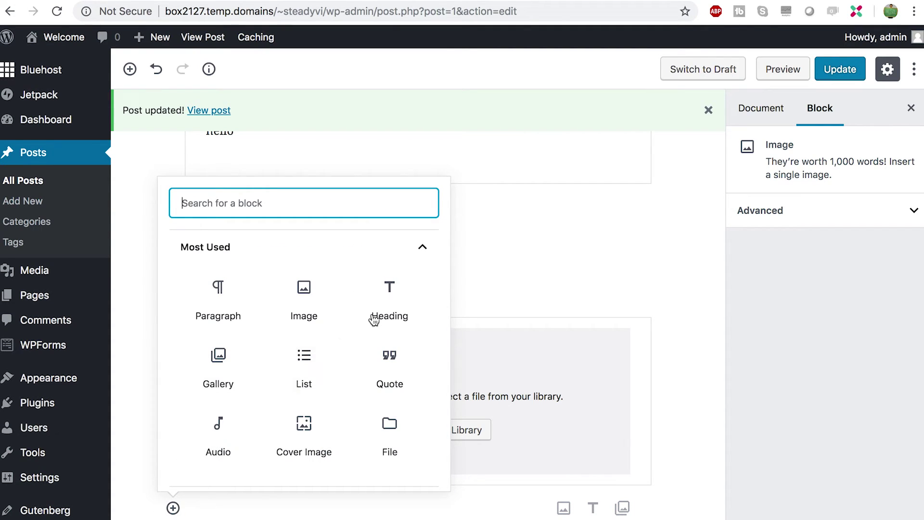
pyautogui.click(395, 308)
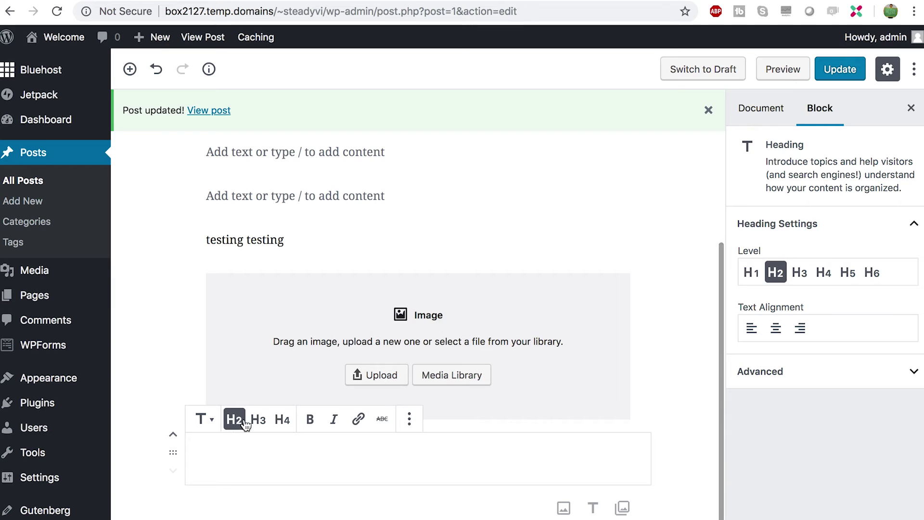
pyautogui.click(254, 424)
pyautogui.click(282, 421)
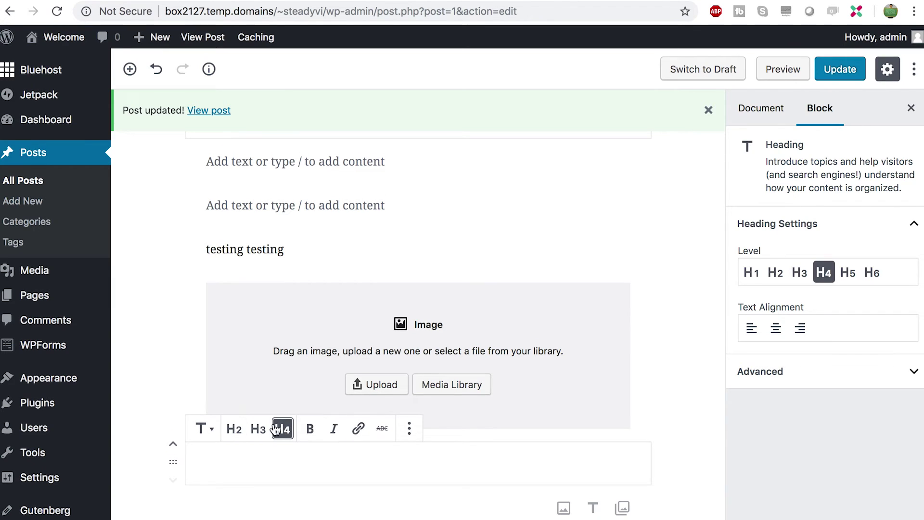
pyautogui.click(241, 427)
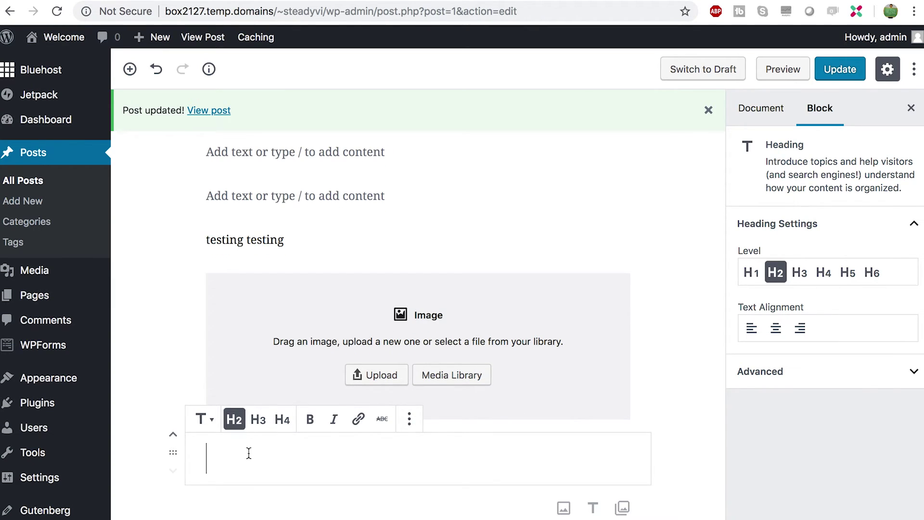
pyautogui.click(776, 331)
pyautogui.click(750, 327)
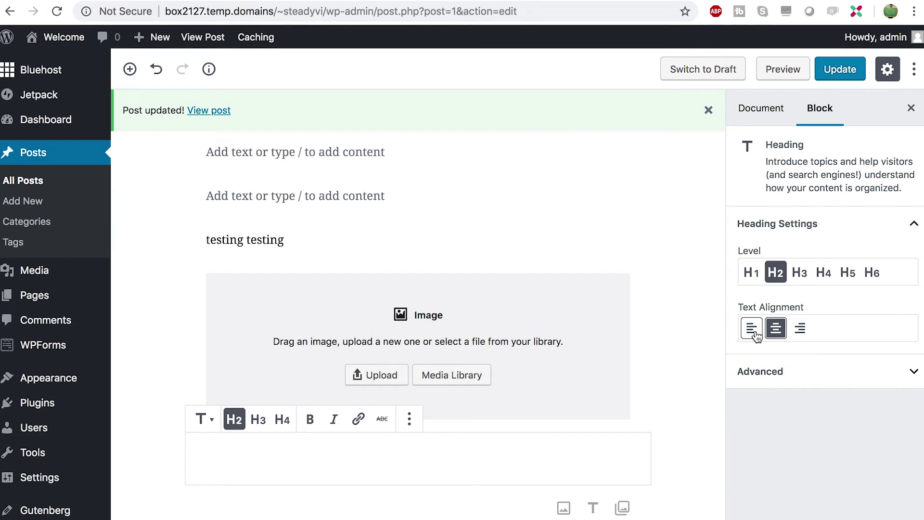
pyautogui.click(800, 329)
pyautogui.scroll(5, 674, 291)
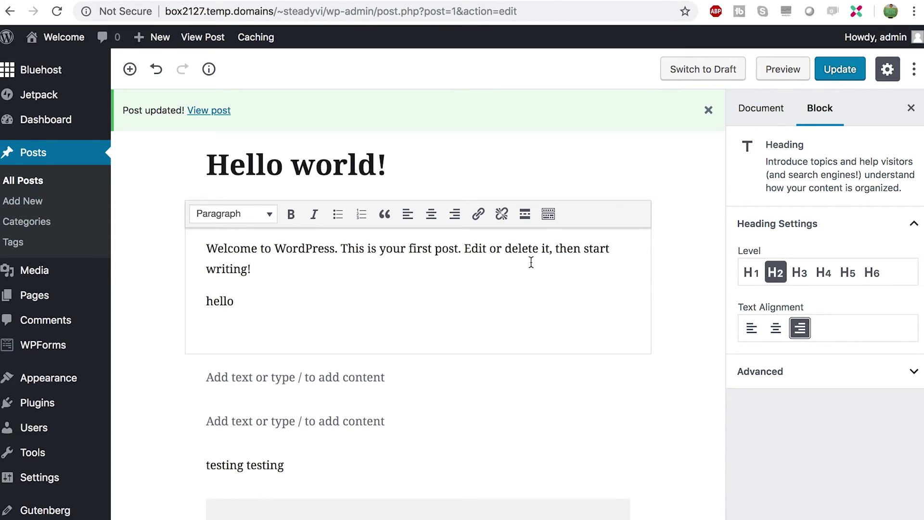
# Leave the post editor without saving the added blocks and open the list of installed plugins.
pyautogui.moveTo(44, 408)
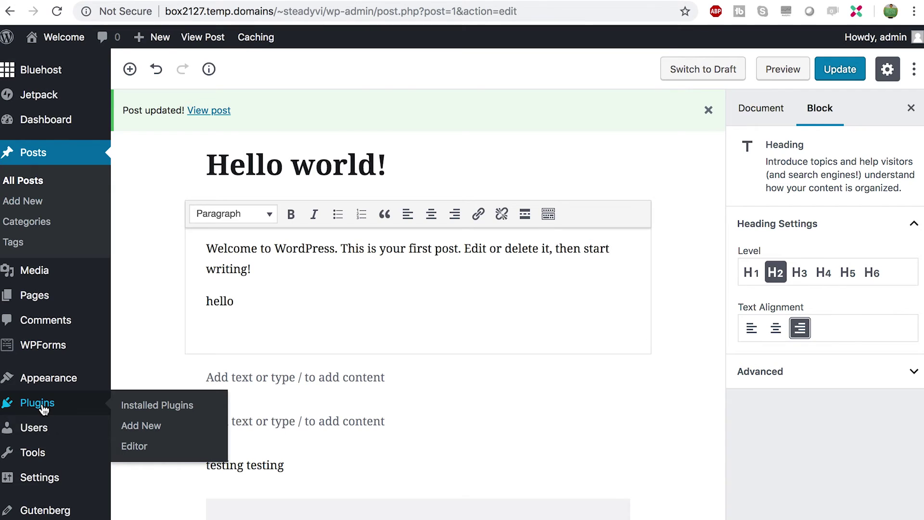
pyautogui.click(44, 408)
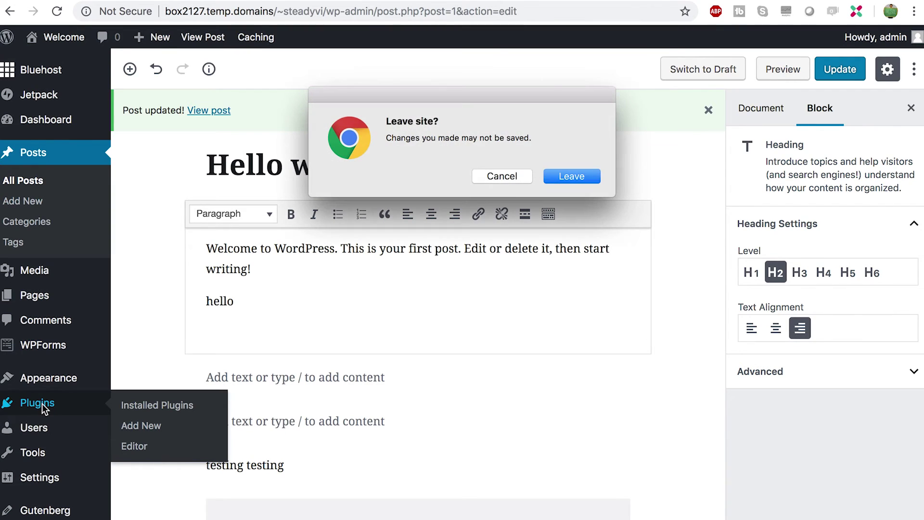
pyautogui.click(582, 175)
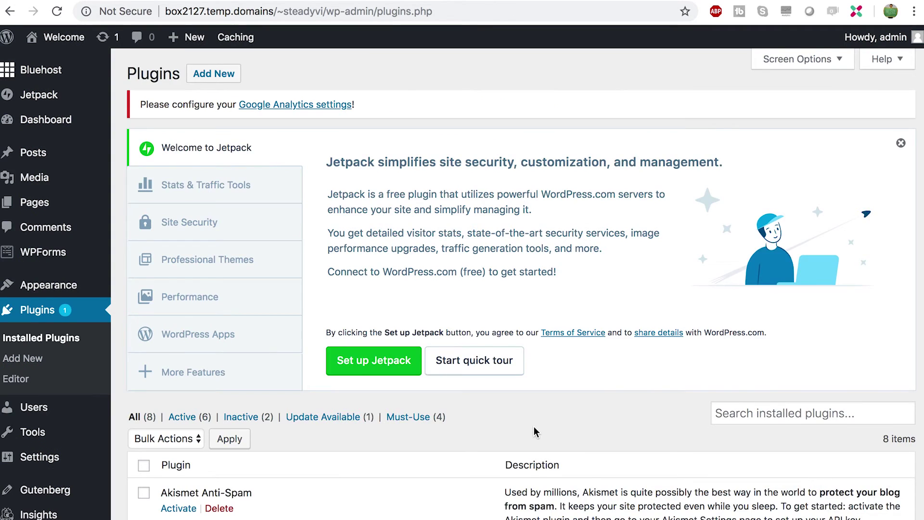
# Activate the Akismet Anti-Spam plugin and return to its entry in the plugin list.
pyautogui.scroll(-2, 535, 429)
pyautogui.scroll(-4, 456, 438)
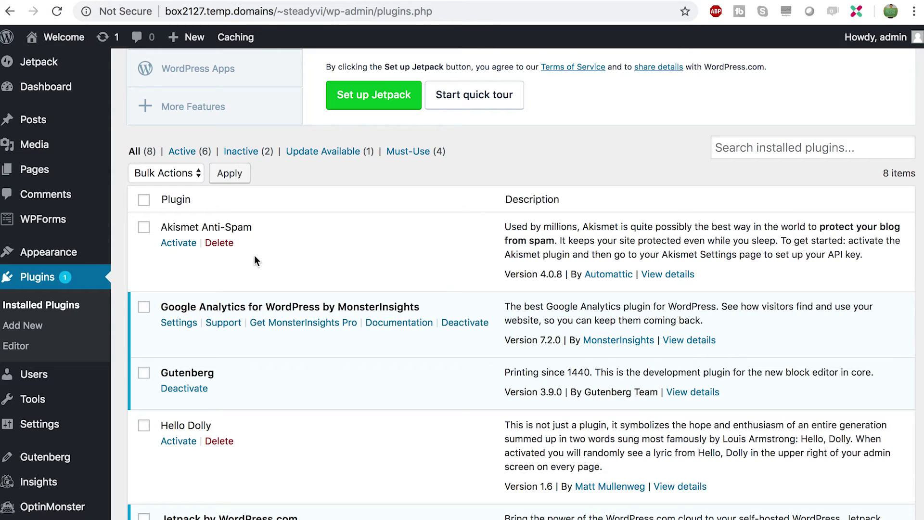
pyautogui.click(178, 243)
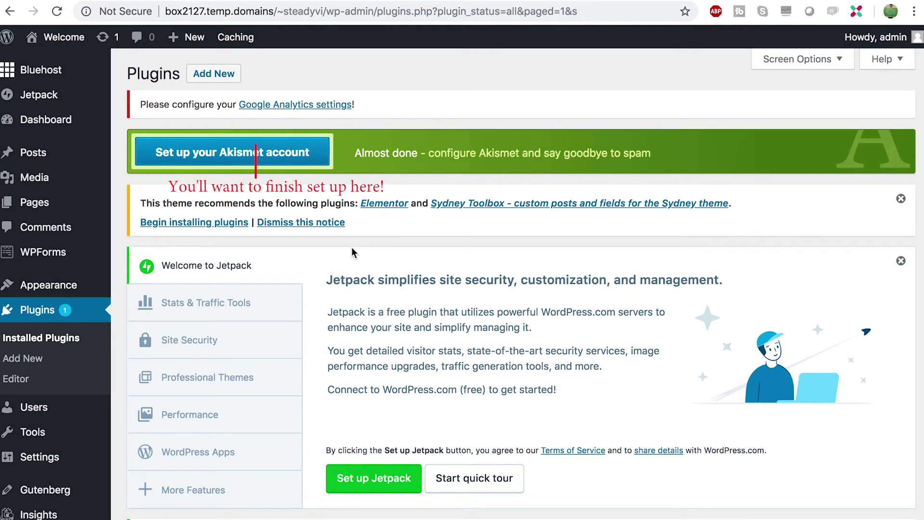
pyautogui.scroll(-3, 351, 248)
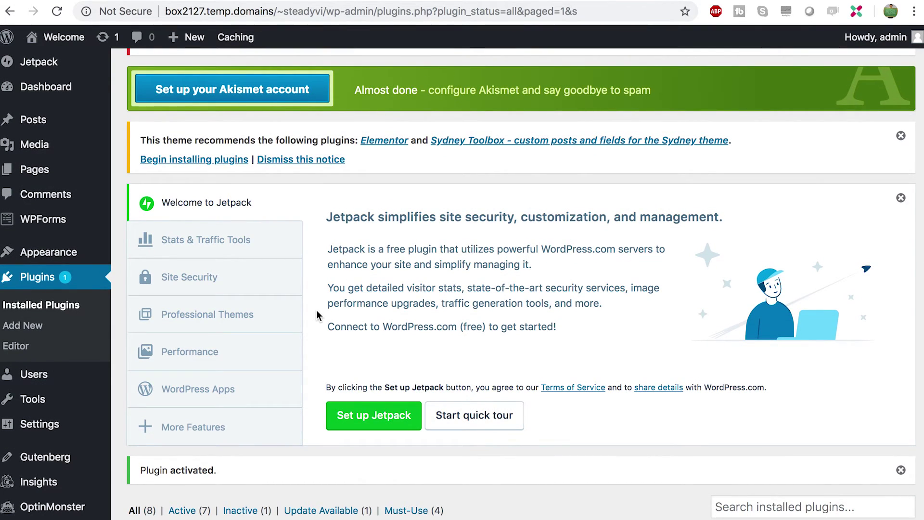
pyautogui.scroll(-2, 317, 310)
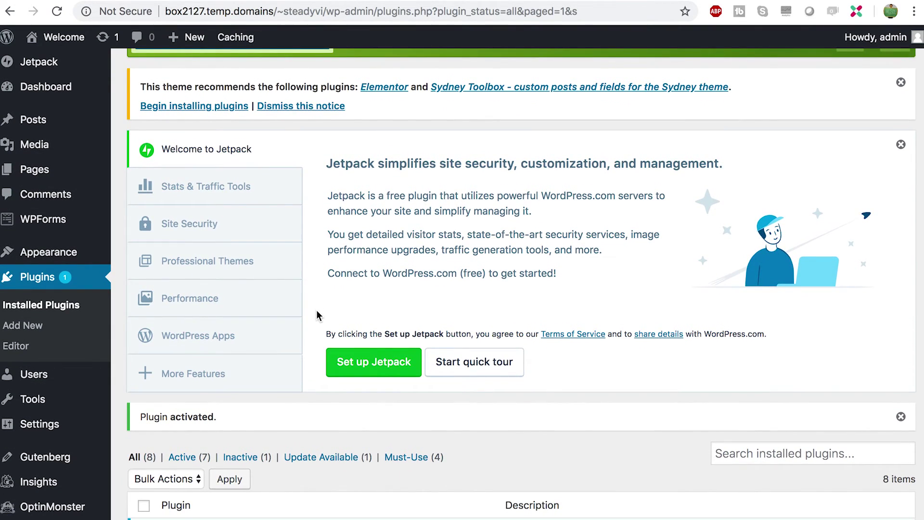
pyautogui.scroll(-3, 316, 311)
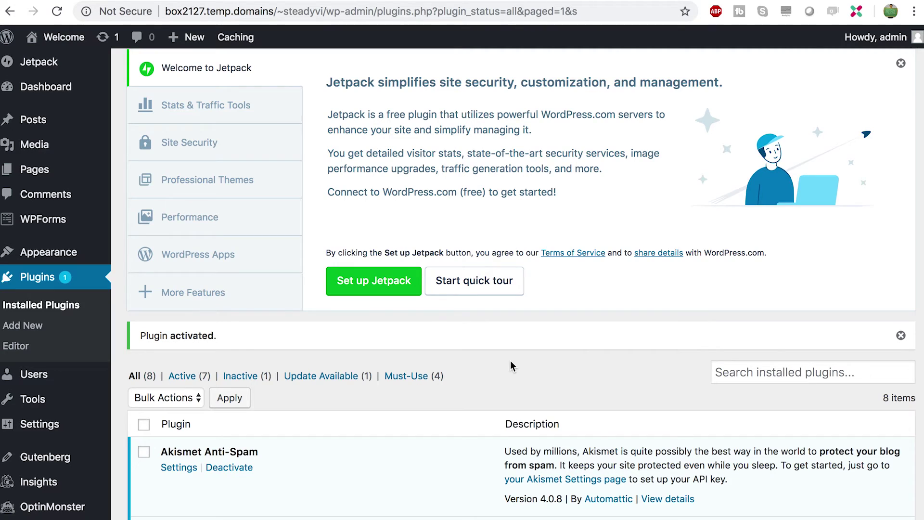
pyautogui.scroll(-2, 510, 366)
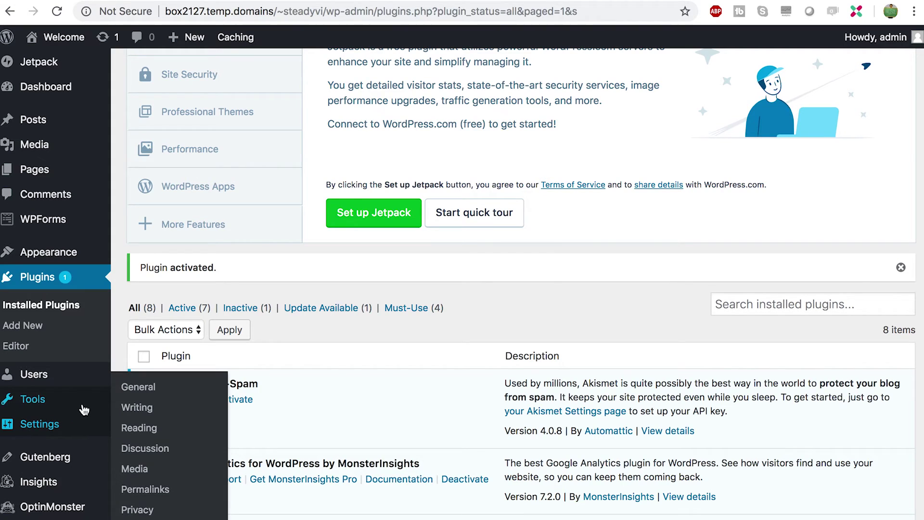
# In the general settings, enter the site title "Steady Visionary" and tagline "Helping Visionaries Make Steady Income Online", and review the remaining options.
pyautogui.click(138, 388)
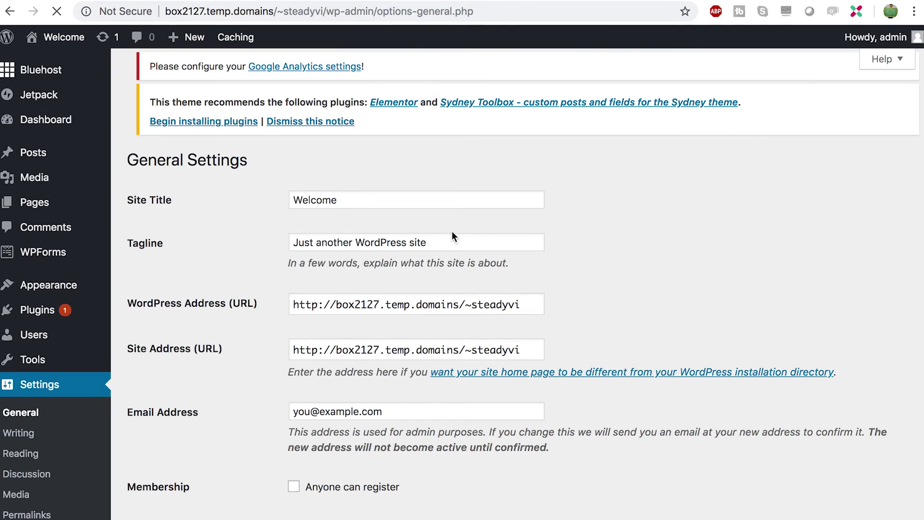
pyautogui.moveTo(454, 210); pyautogui.dragTo(300, 192)
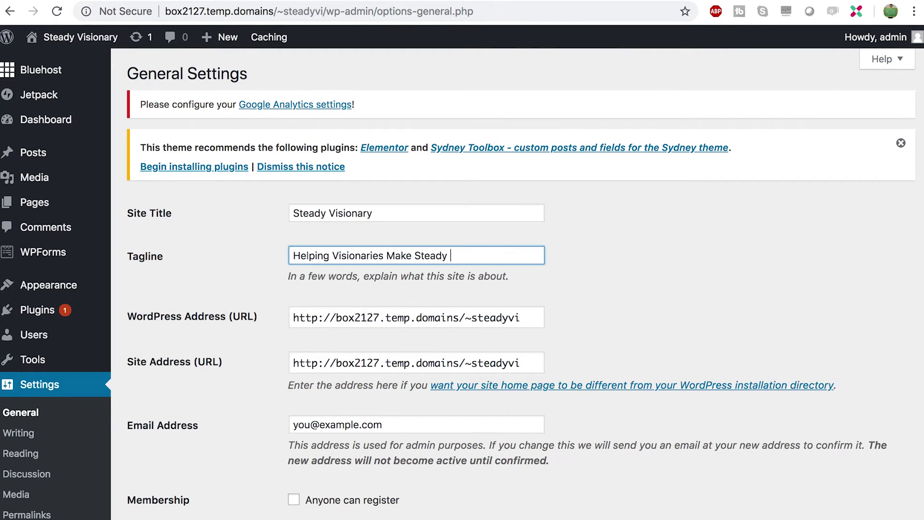
pyautogui.write('Income Online')
pyautogui.scroll(-3, 224, 381)
pyautogui.scroll(-12, 224, 380)
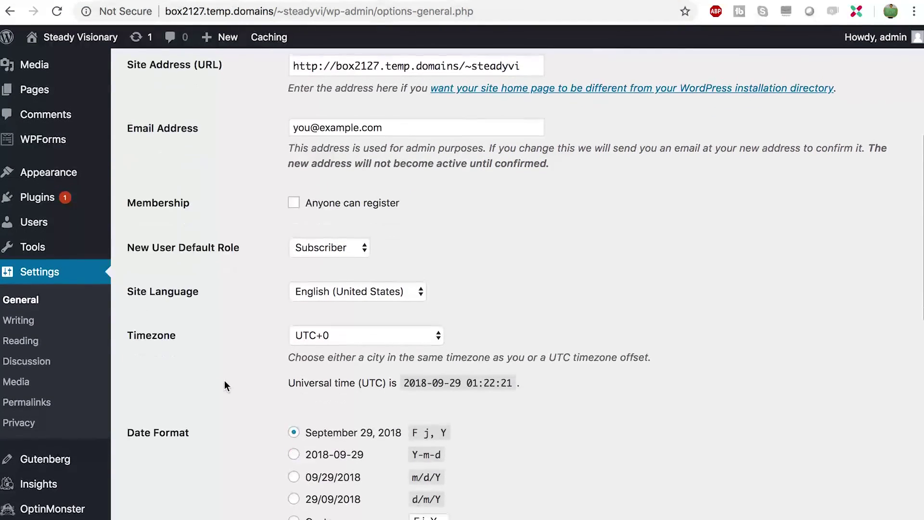
pyautogui.scroll(-2, 224, 383)
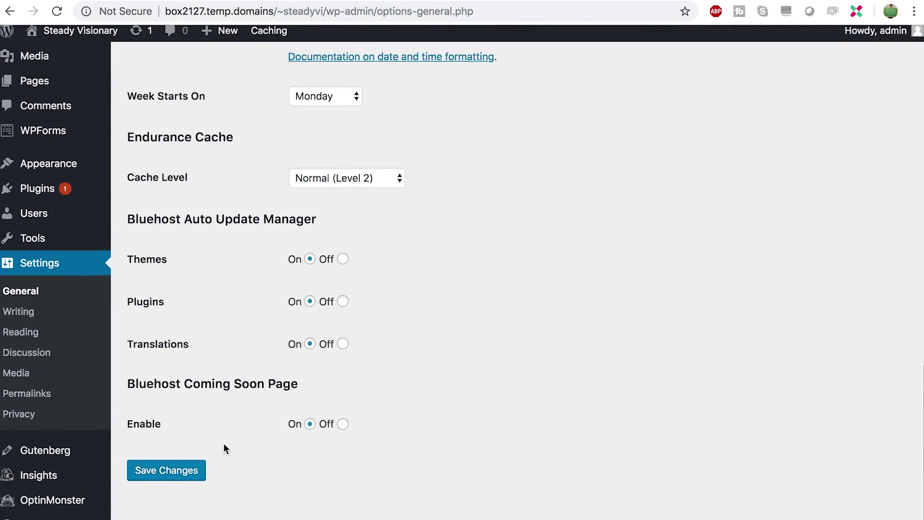
pyautogui.scroll(1, 238, 178)
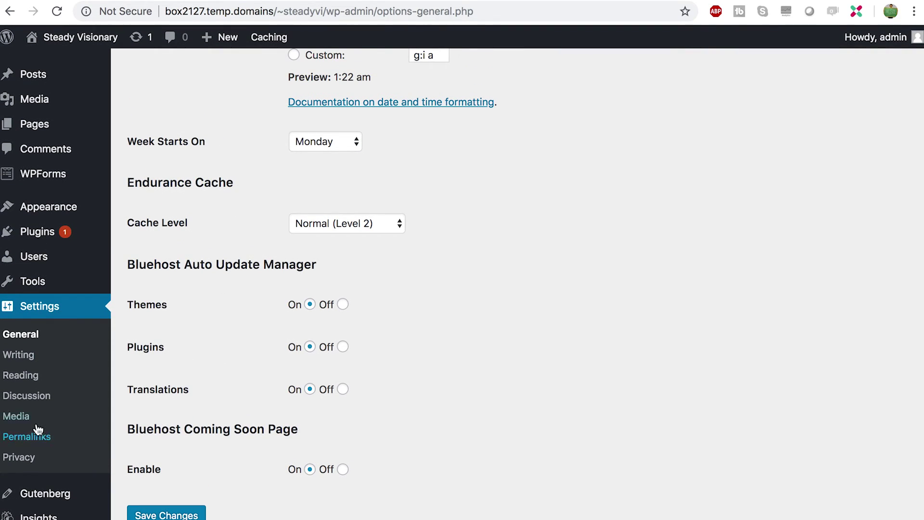
# Open the permalink settings and examine the date portion of the "Day and name" URL structure.
pyautogui.click(22, 439)
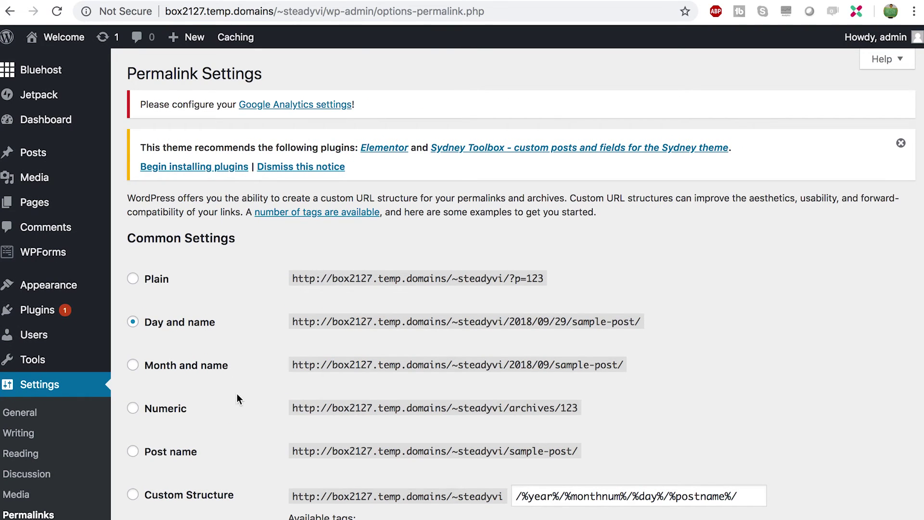
pyautogui.scroll(-1, 244, 410)
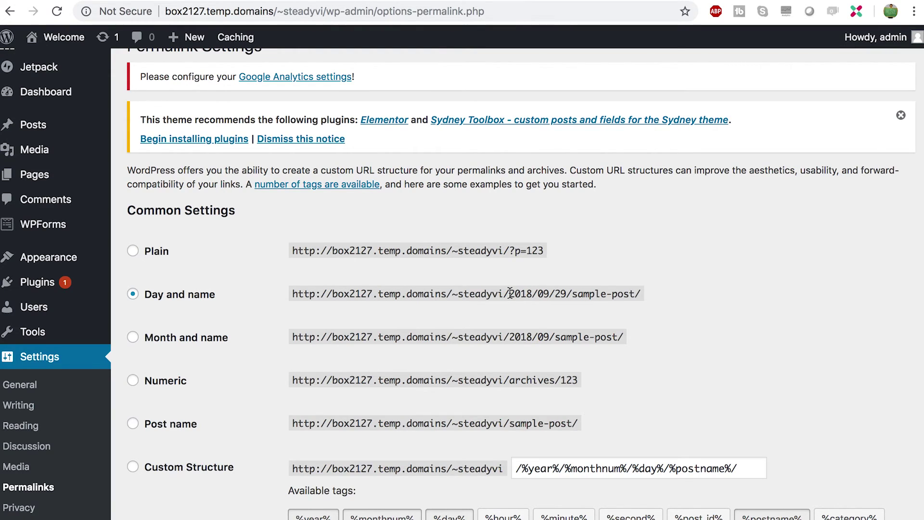
pyautogui.moveTo(510, 292); pyautogui.dragTo(573, 289)
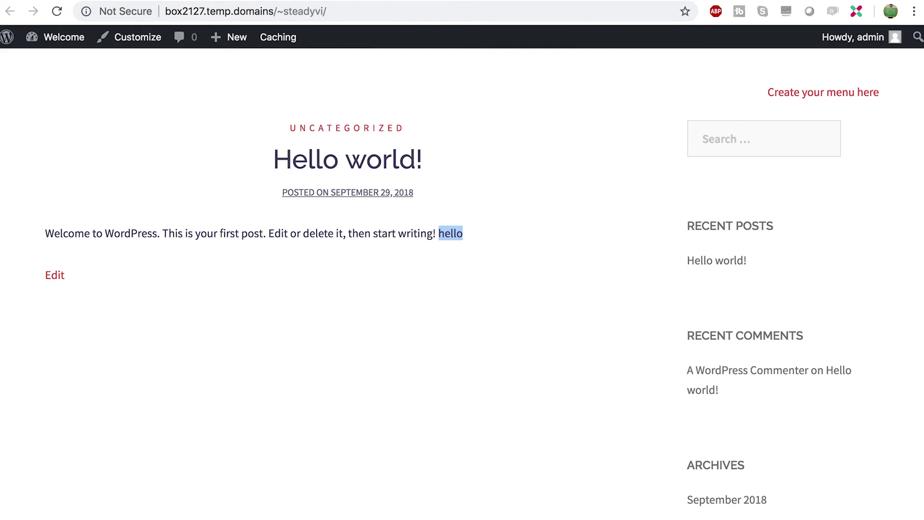
# Open the "Hello world!" post on the live site and examine the date and post-name parts of its URL.
pyautogui.click(325, 166)
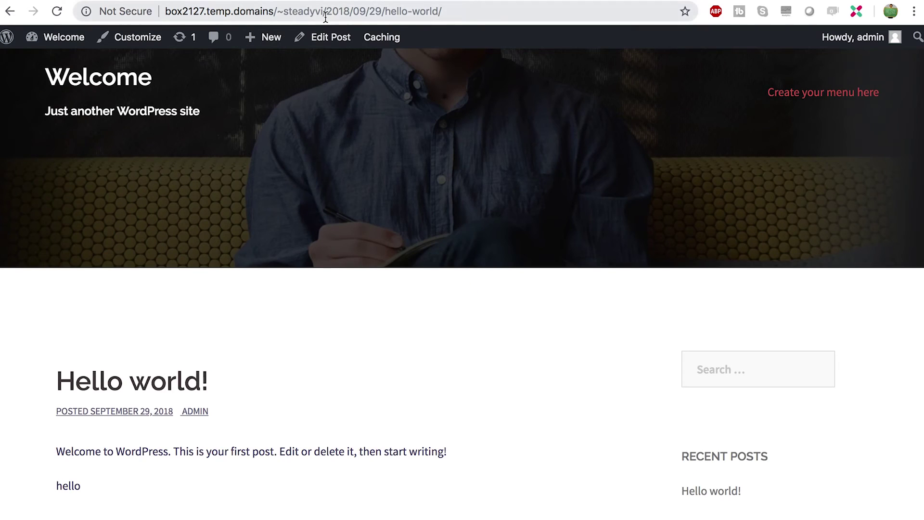
pyautogui.moveTo(326, 11); pyautogui.dragTo(381, 14)
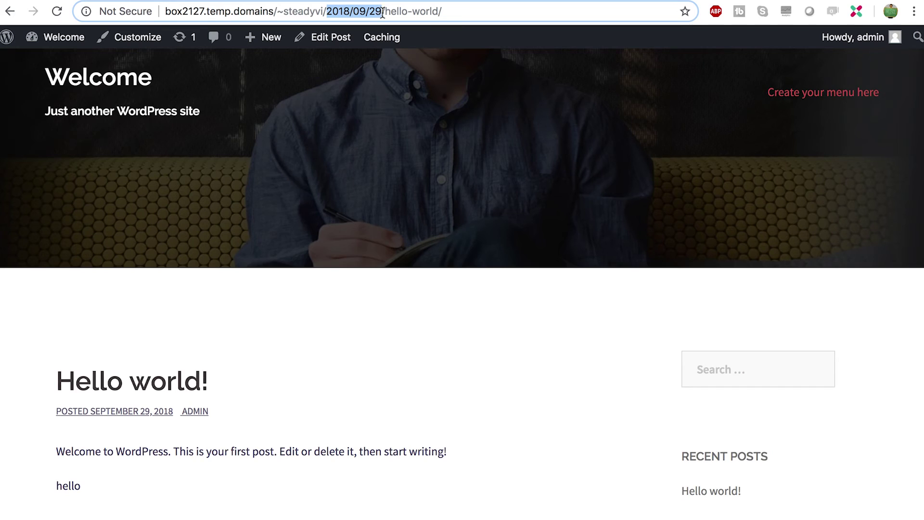
pyautogui.moveTo(449, 11); pyautogui.dragTo(385, 11)
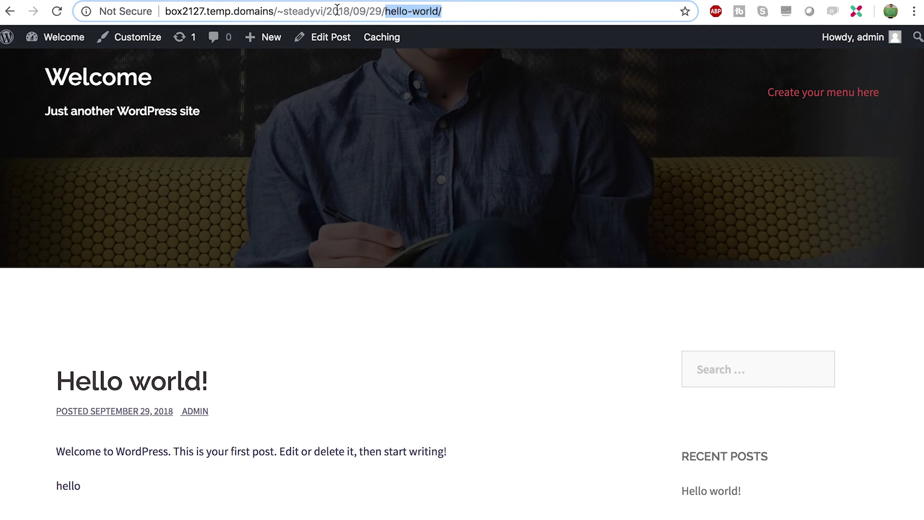
pyautogui.moveTo(385, 11); pyautogui.dragTo(327, 11)
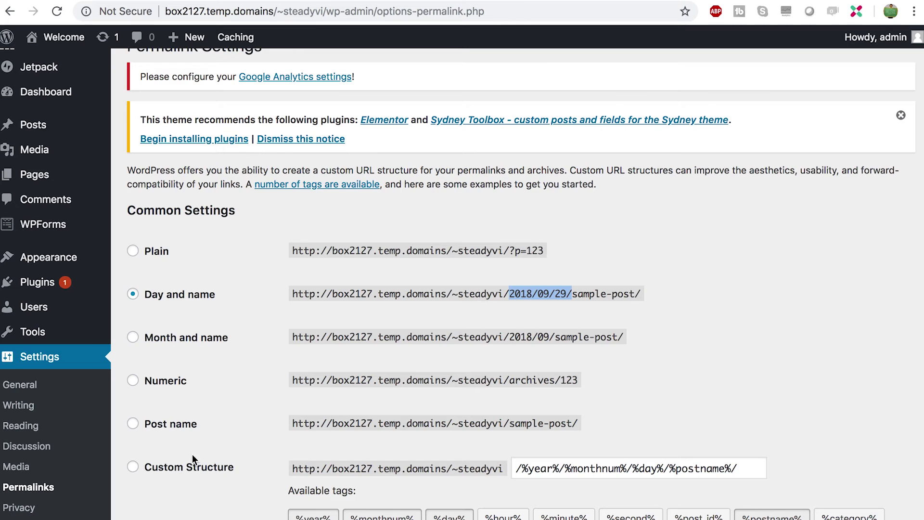
# Set the permalink structure to "Post name" and save the changes.
pyautogui.click(134, 423)
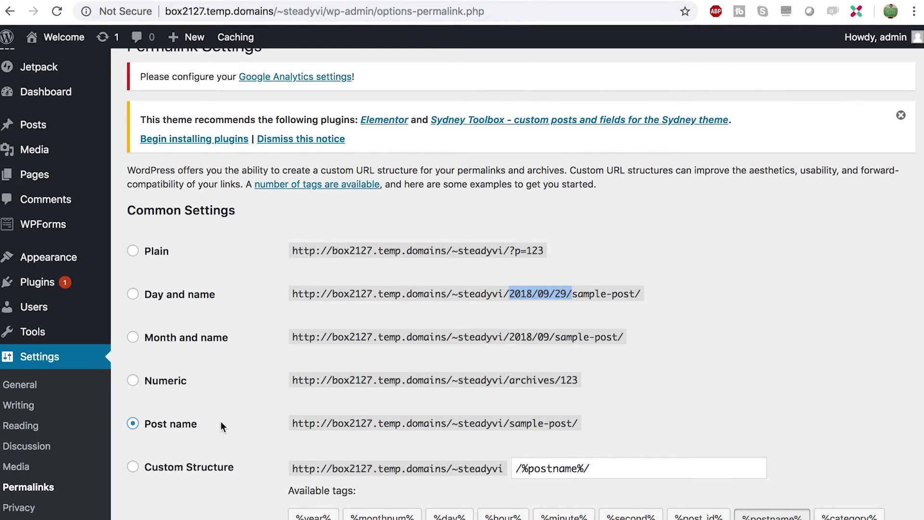
pyautogui.scroll(-1, 222, 422)
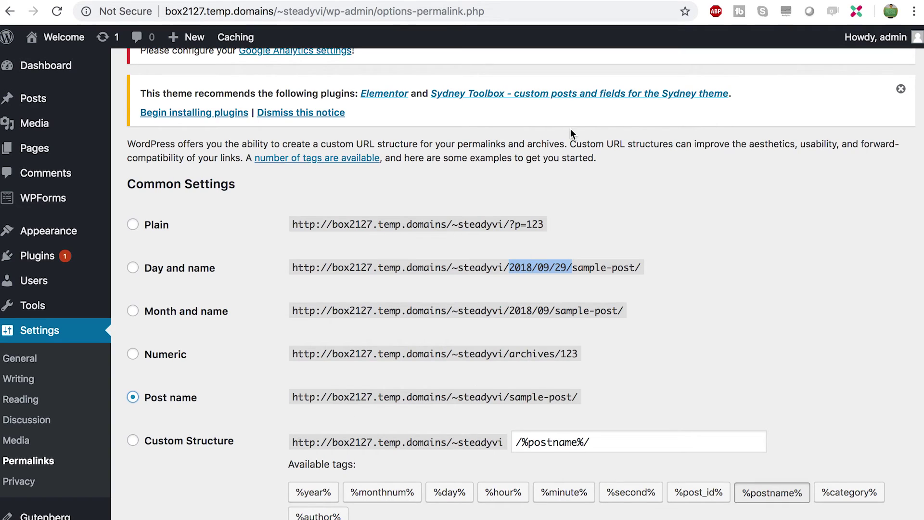
pyautogui.hotkey('ctrl', 'Tab')
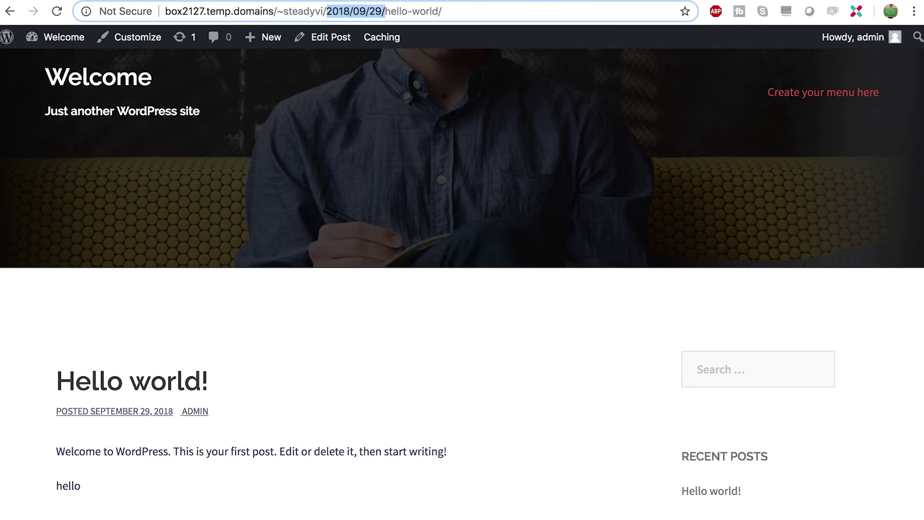
pyautogui.hotkey('ctrl', 'shift', 'Tab')
pyautogui.scroll(-6, 580, 289)
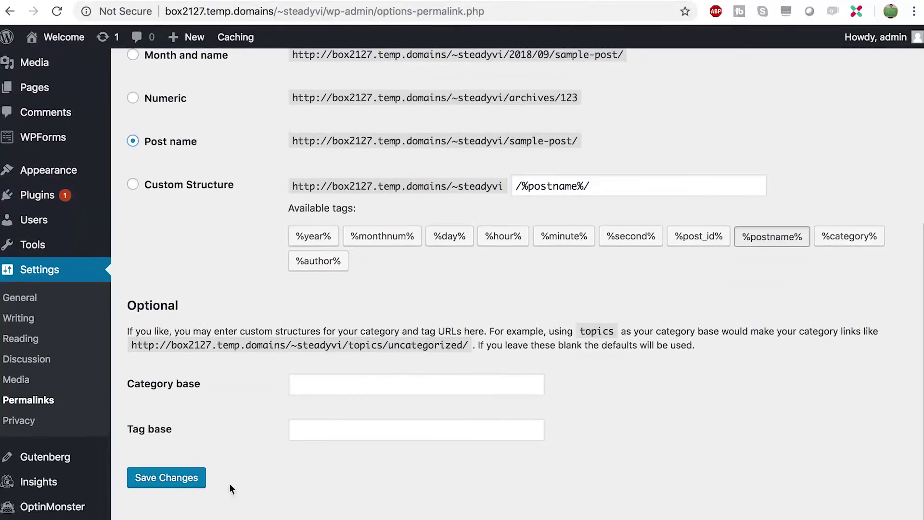
pyautogui.click(191, 479)
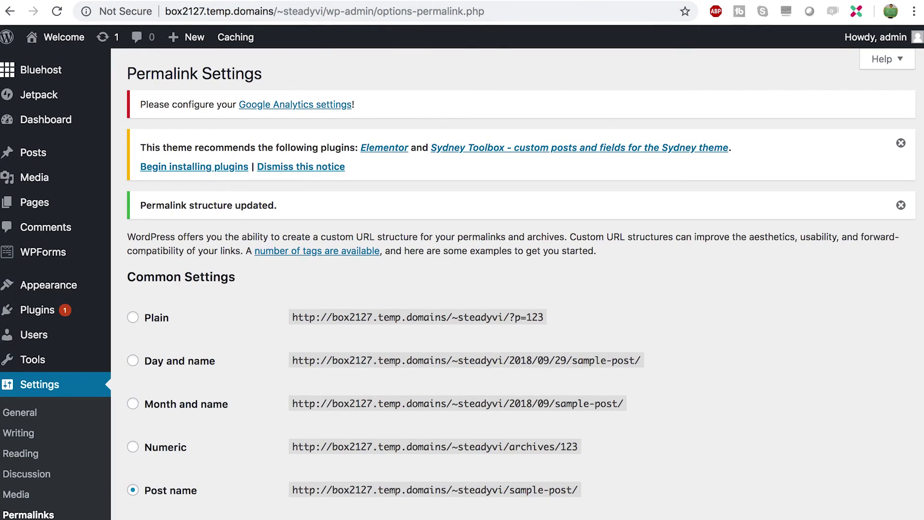
# Reload the "Hello world!" post at its dated URL, remove "2018/09/29/" from the address, load the shortened URL and review the page.
pyautogui.hotkey('ctrl', 'Tab')
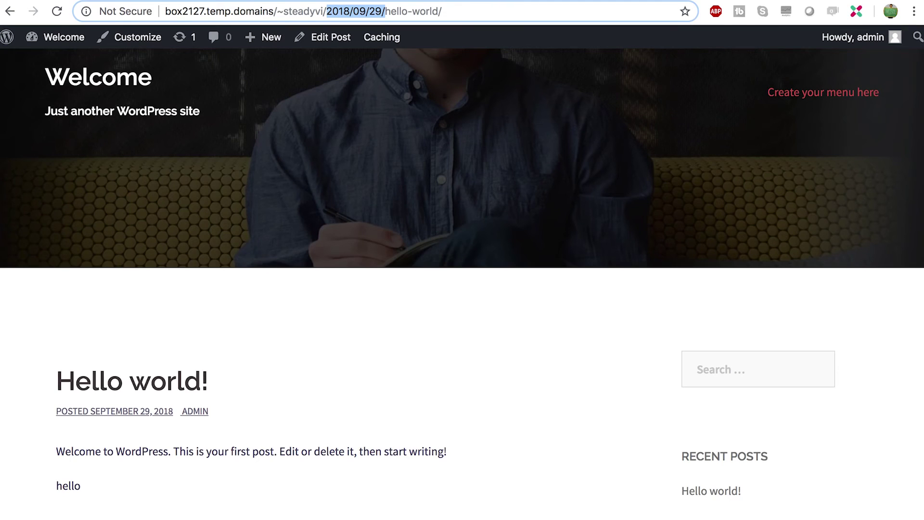
pyautogui.click(57, 11)
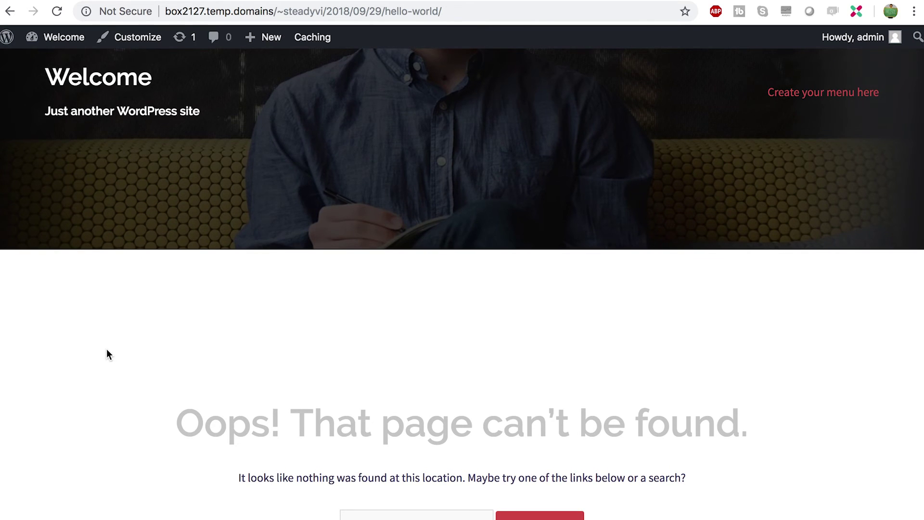
pyautogui.scroll(-3, 107, 350)
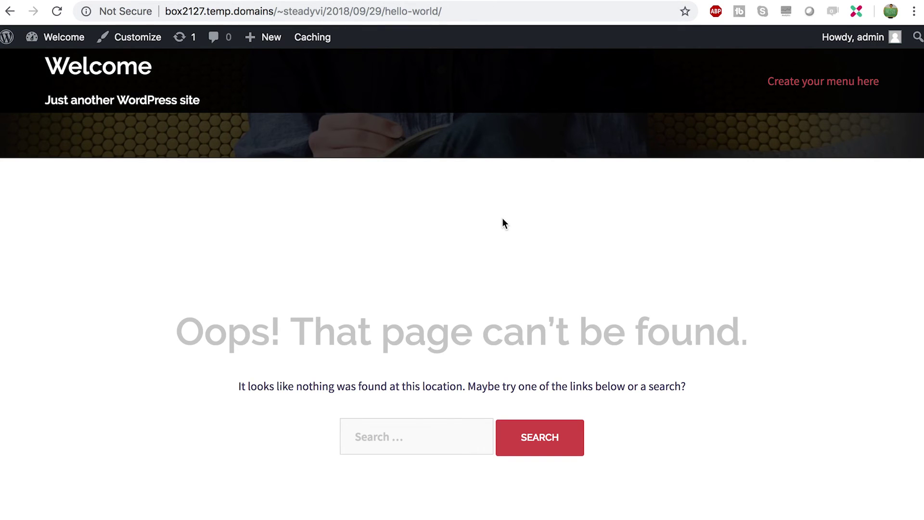
pyautogui.moveTo(326, 11); pyautogui.dragTo(383, 4)
pyautogui.press('BackSpace')
pyautogui.press('BackSpace')
pyautogui.press('Return')
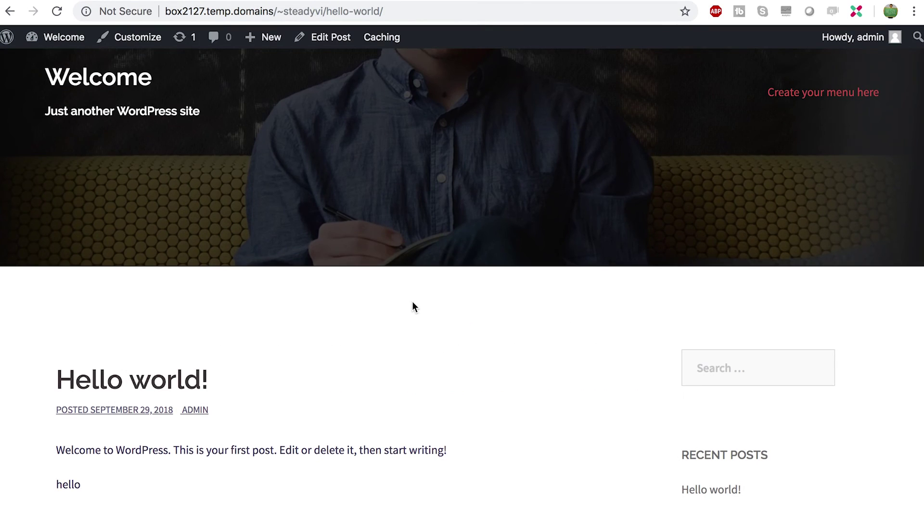
pyautogui.scroll(-7, 412, 303)
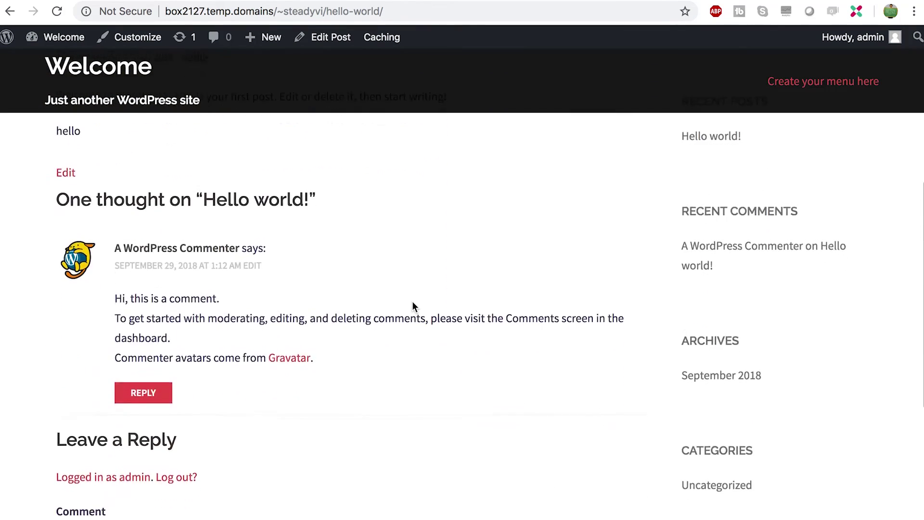
pyautogui.scroll(-4, 412, 302)
pyautogui.scroll(15, 412, 301)
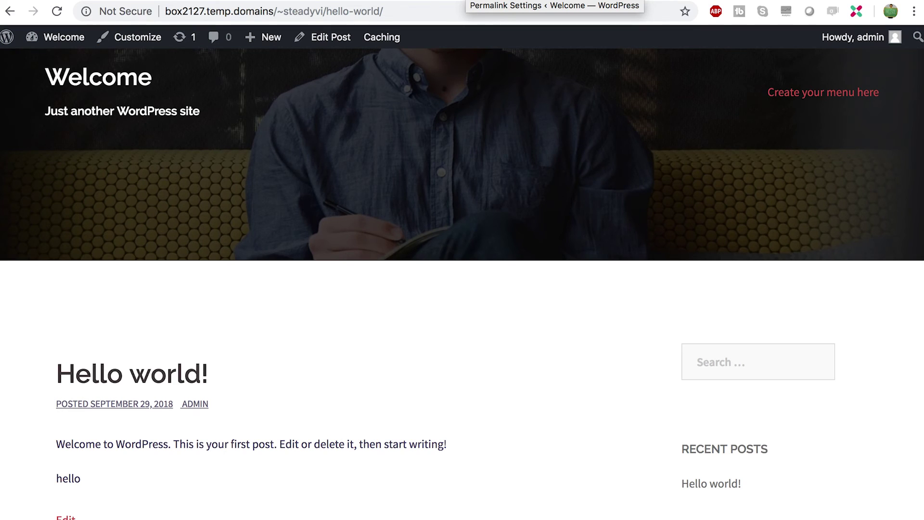
# Open the list of pages in the admin area and open the live site in a separate browser tab.
pyautogui.click(469, 1)
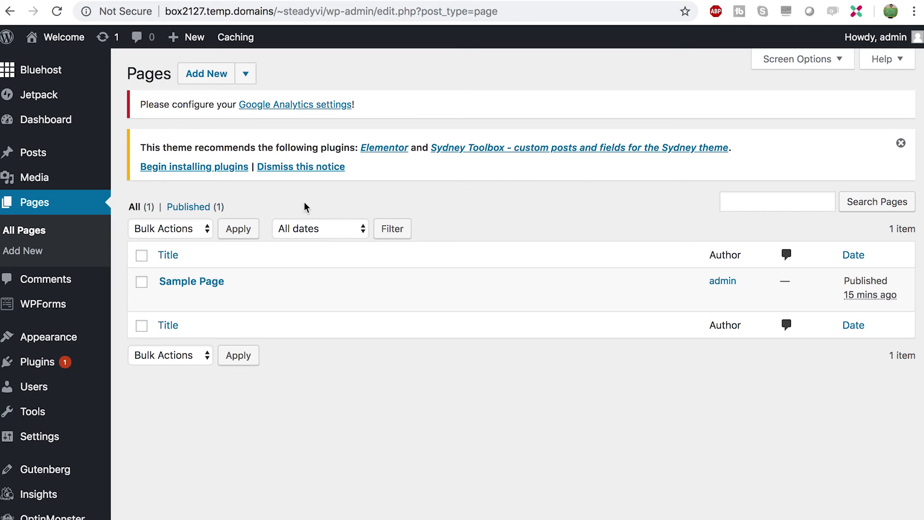
pyautogui.moveTo(29, 39)
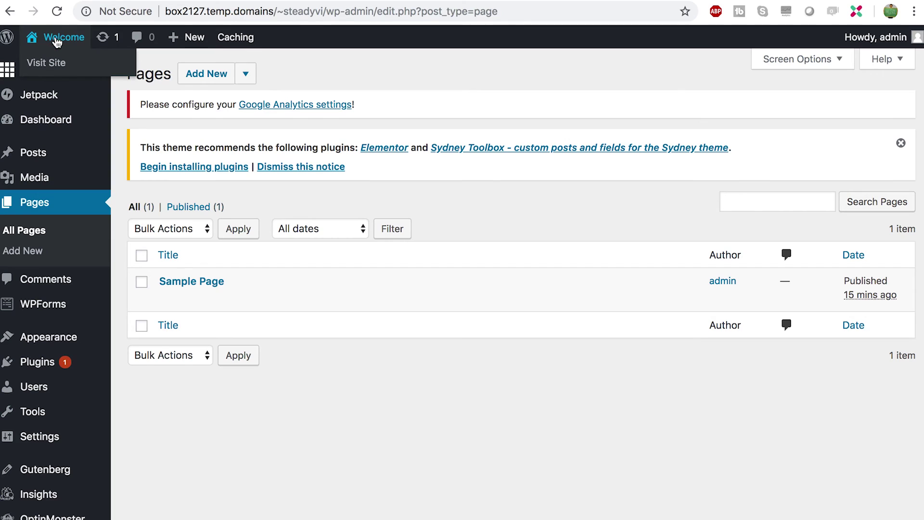
pyautogui.rightClick(60, 66)
pyautogui.click(96, 68)
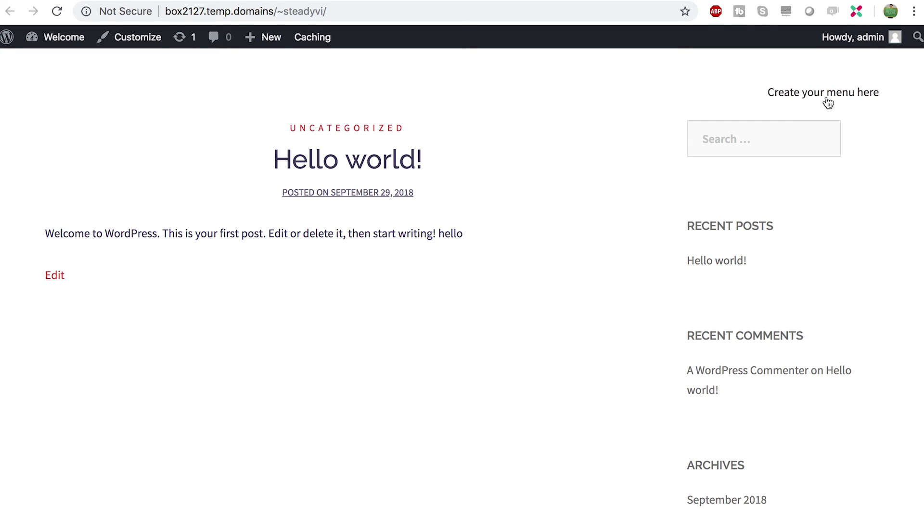
# Follow the site's "Create your menu here" link and create "Menu 1" with the Home and Sample Page items.
pyautogui.click(867, 99)
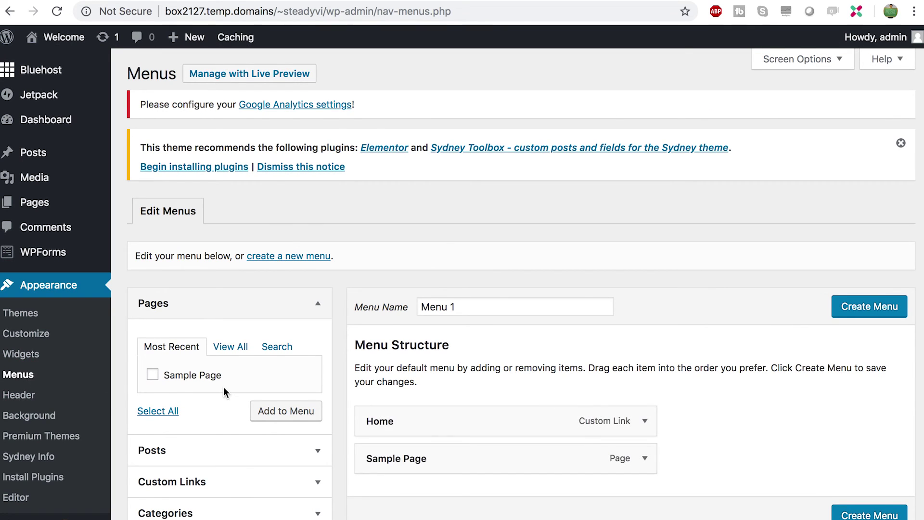
pyautogui.scroll(-3, 343, 402)
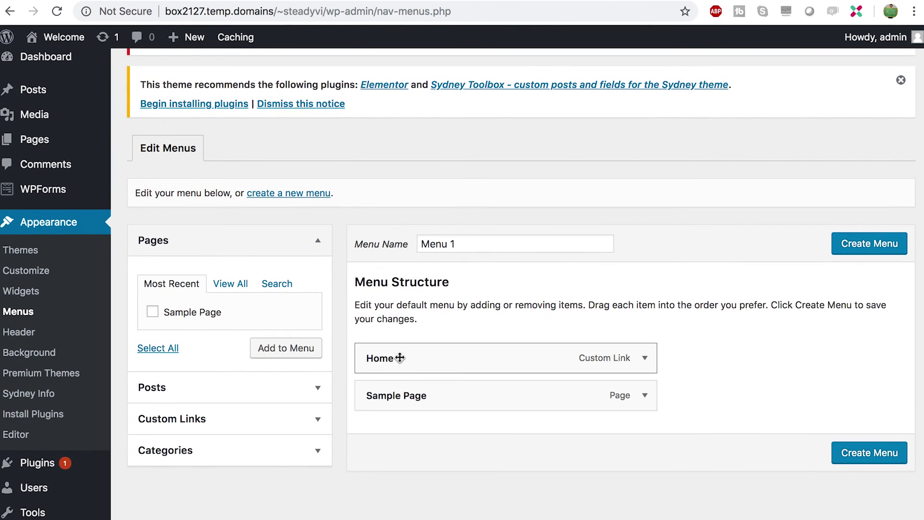
pyautogui.click(645, 397)
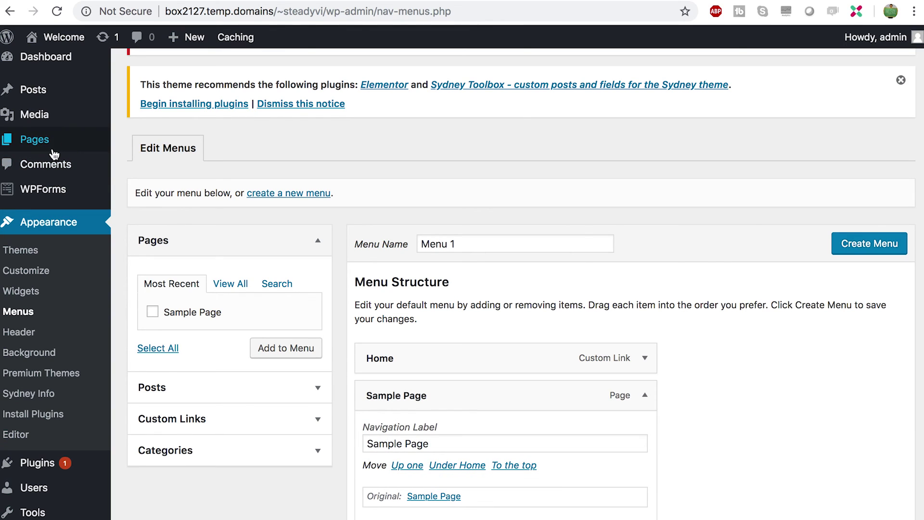
pyautogui.moveTo(40, 150)
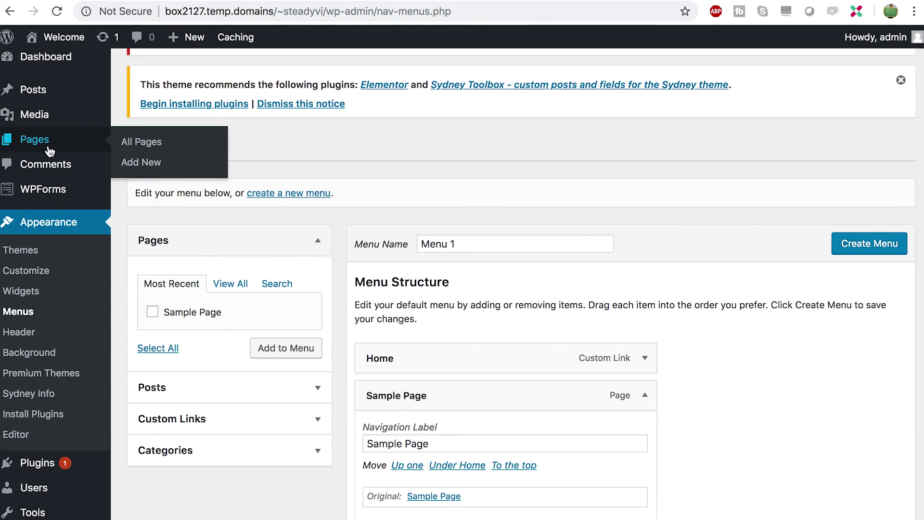
pyautogui.click(645, 395)
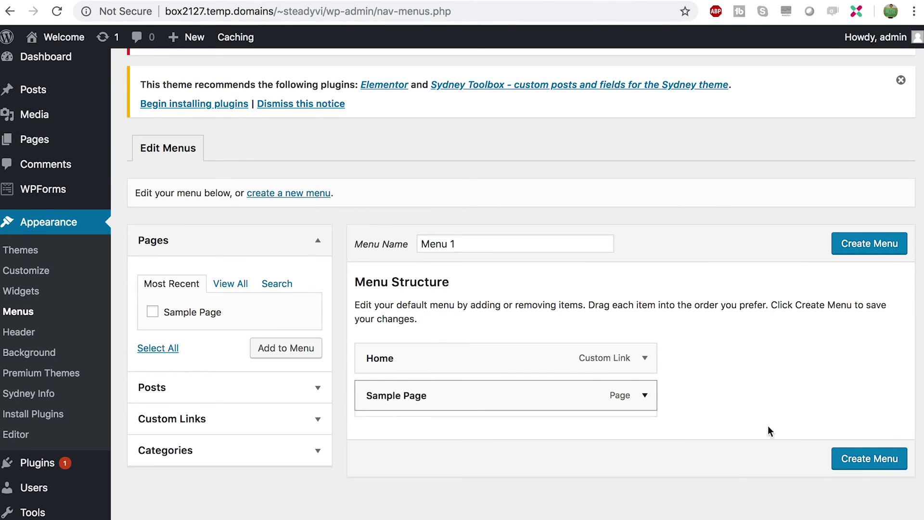
pyautogui.scroll(-2, 768, 431)
pyautogui.click(880, 401)
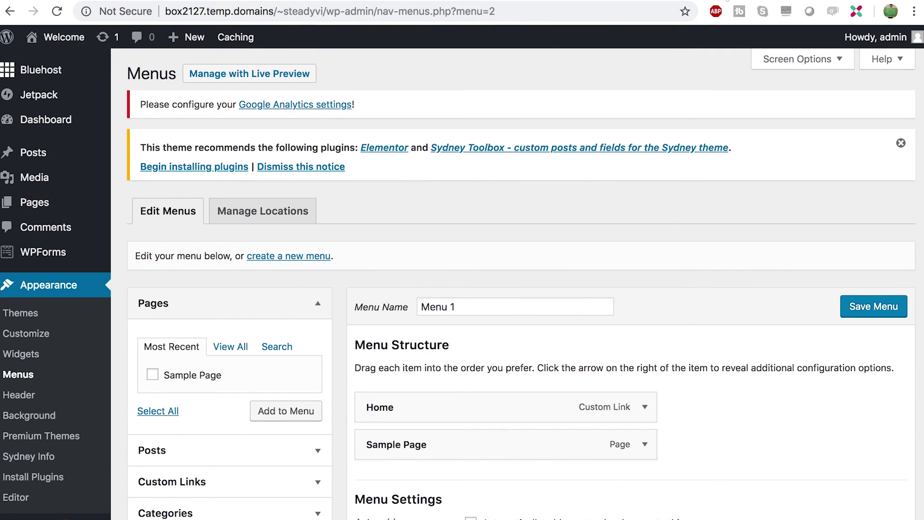
# In the theme customizer, assign "Menu 1" to the Primary Menu location and publish the change.
pyautogui.click(58, 37)
pyautogui.click(26, 333)
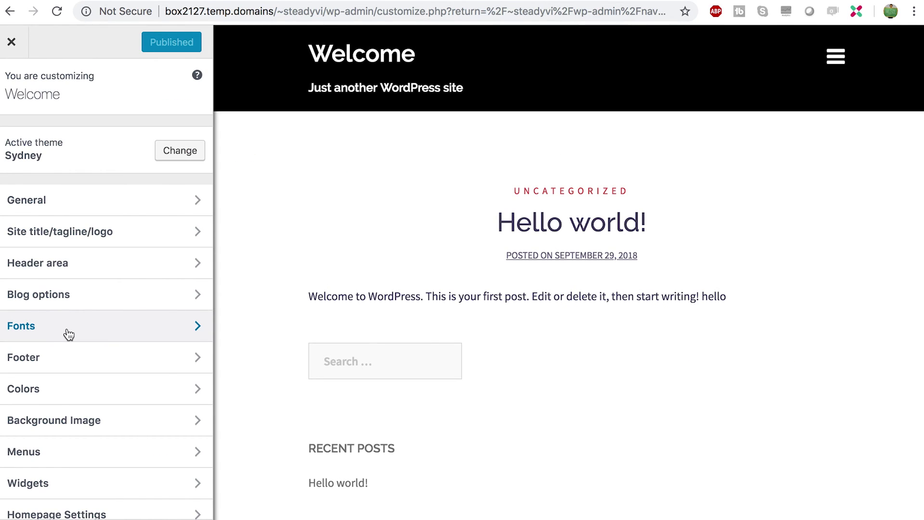
pyautogui.click(89, 457)
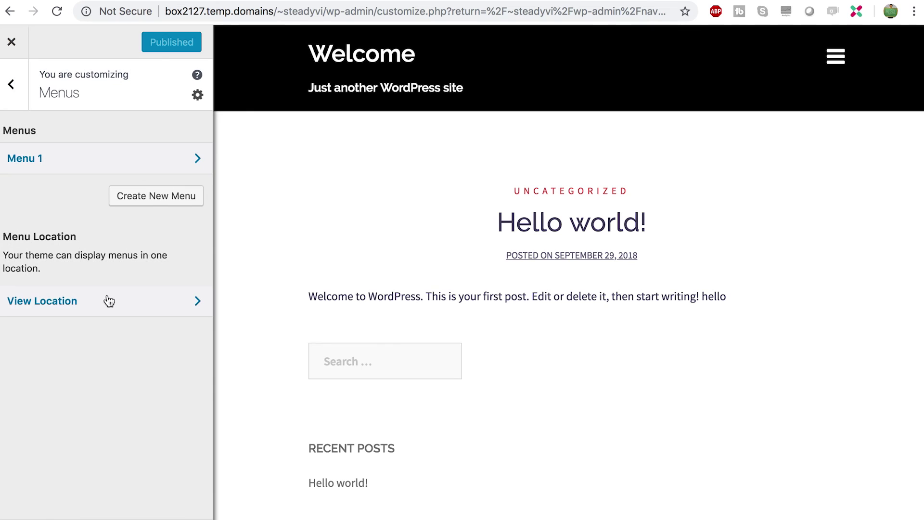
pyautogui.click(108, 300)
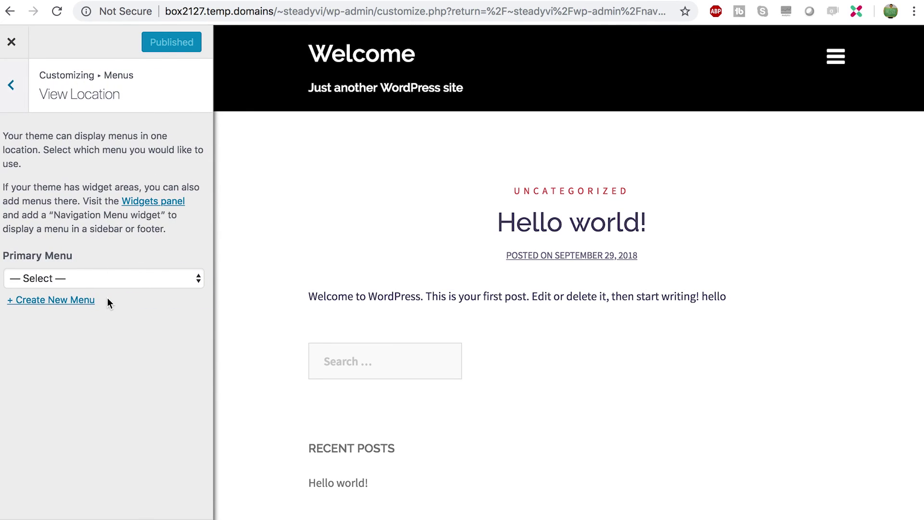
pyautogui.click(102, 283)
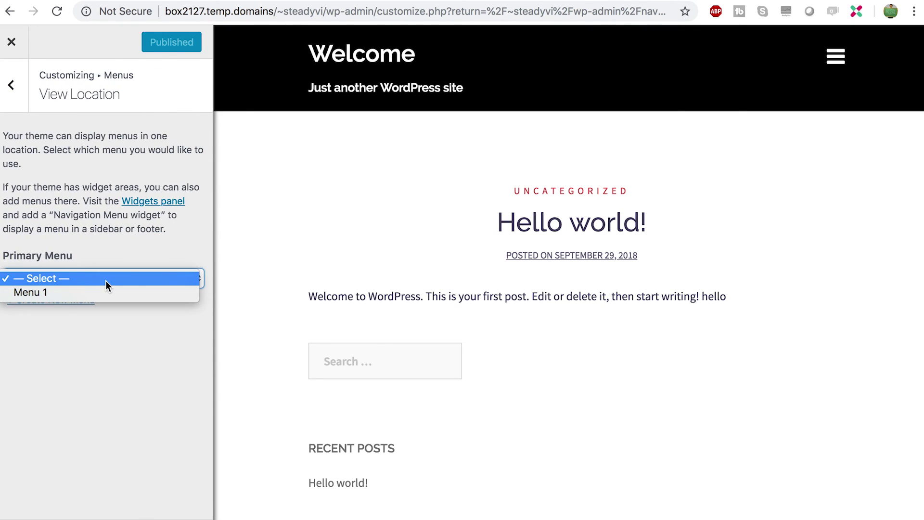
pyautogui.click(42, 290)
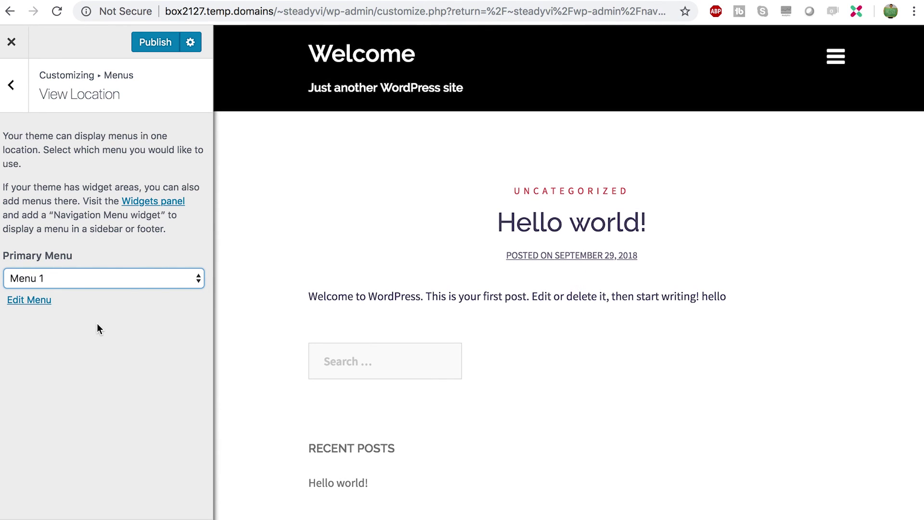
pyautogui.click(155, 45)
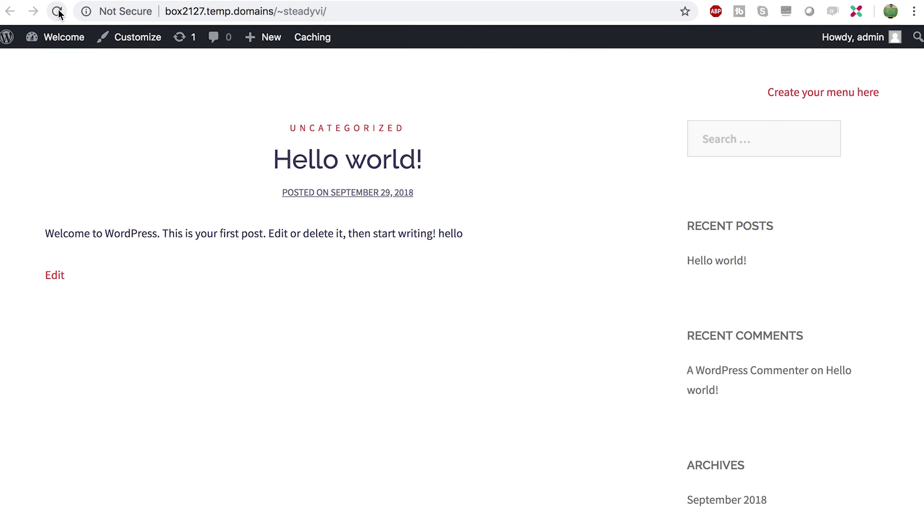
# Reload the live site, examine its header menu and open Sample Page from it to review the page.
pyautogui.click(67, 37)
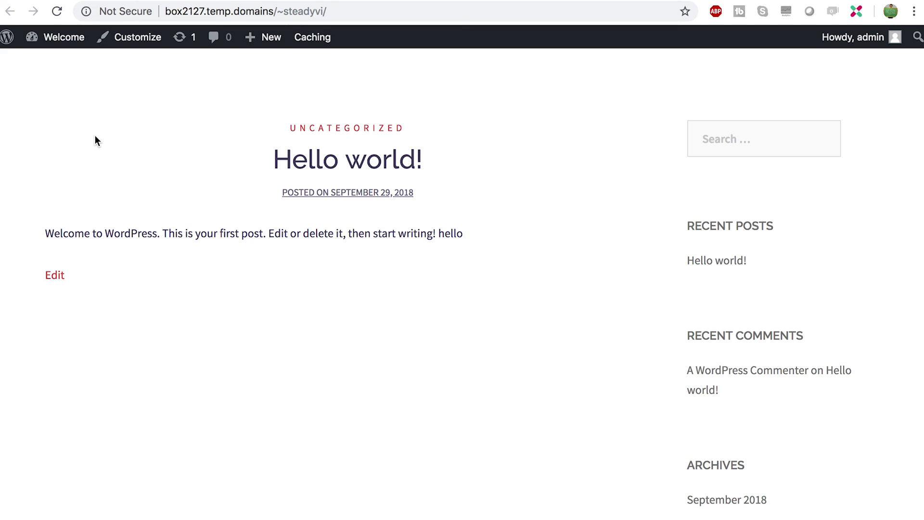
pyautogui.scroll(-10, 221, 233)
pyautogui.scroll(9, 220, 233)
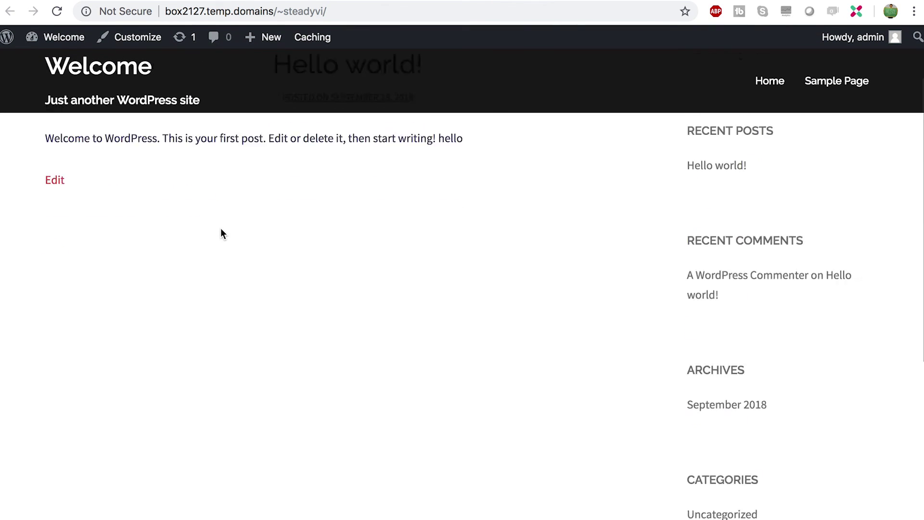
pyautogui.scroll(-10, 221, 233)
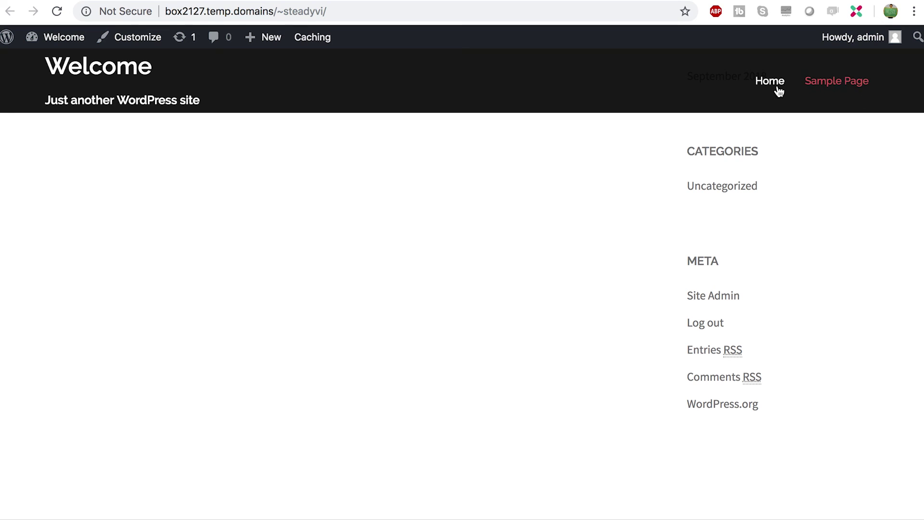
pyautogui.click(845, 89)
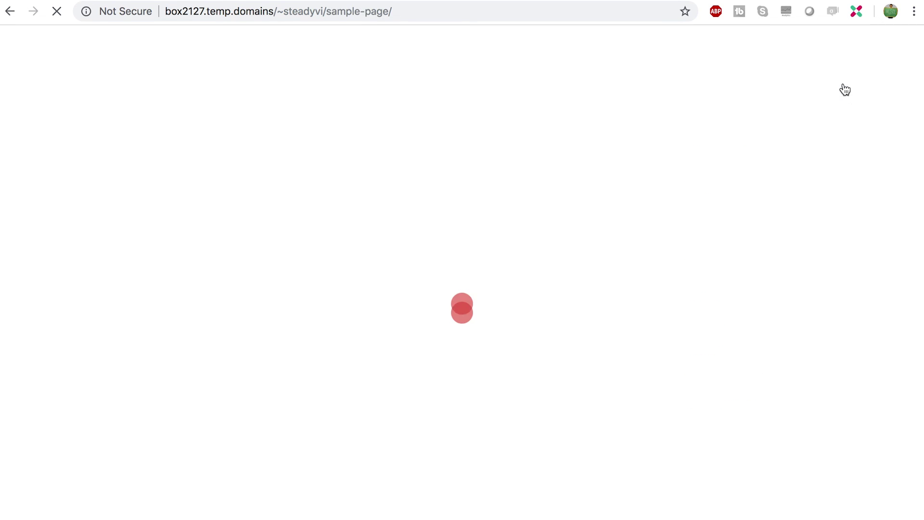
pyautogui.scroll(-5, 554, 298)
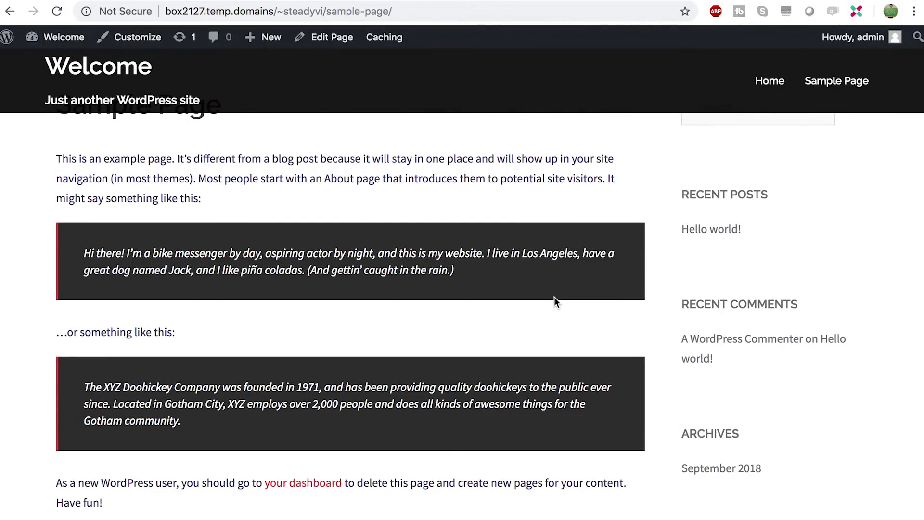
pyautogui.scroll(5, 554, 299)
pyautogui.scroll(2, 555, 299)
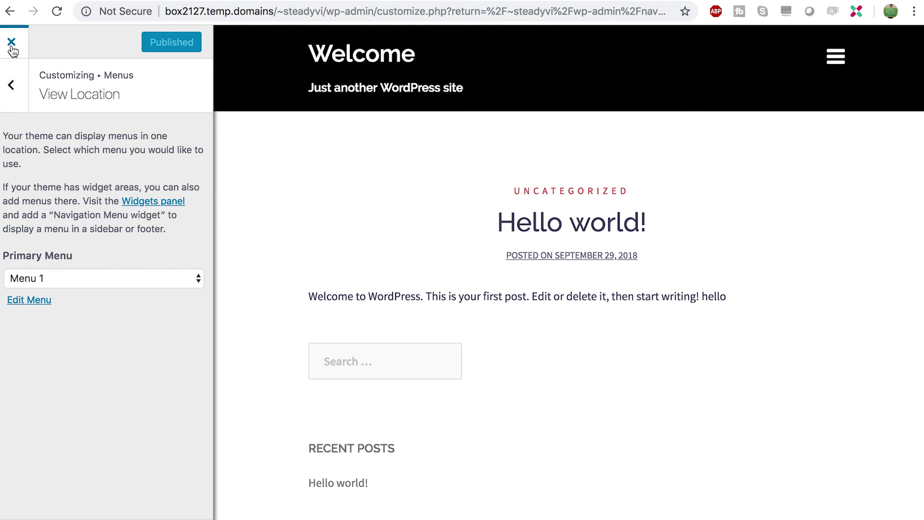
# Close the theme customizer and open the Bluehost home page in the admin area to view the "Launch your site" section.
pyautogui.click(12, 46)
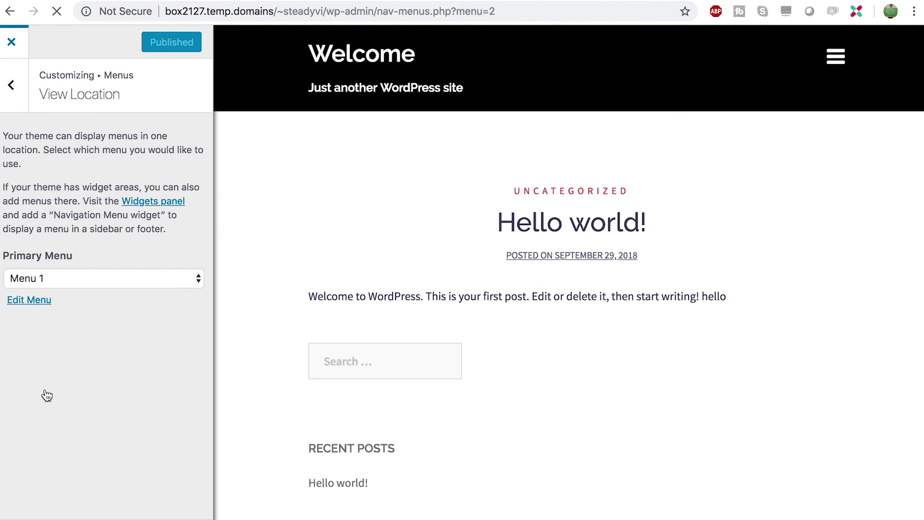
pyautogui.scroll(-1, 520, 402)
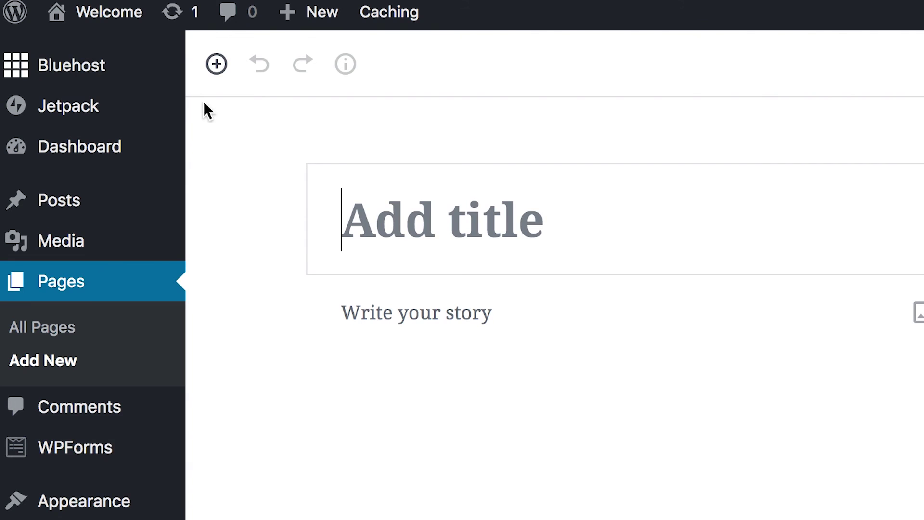
pyautogui.moveTo(79, 75)
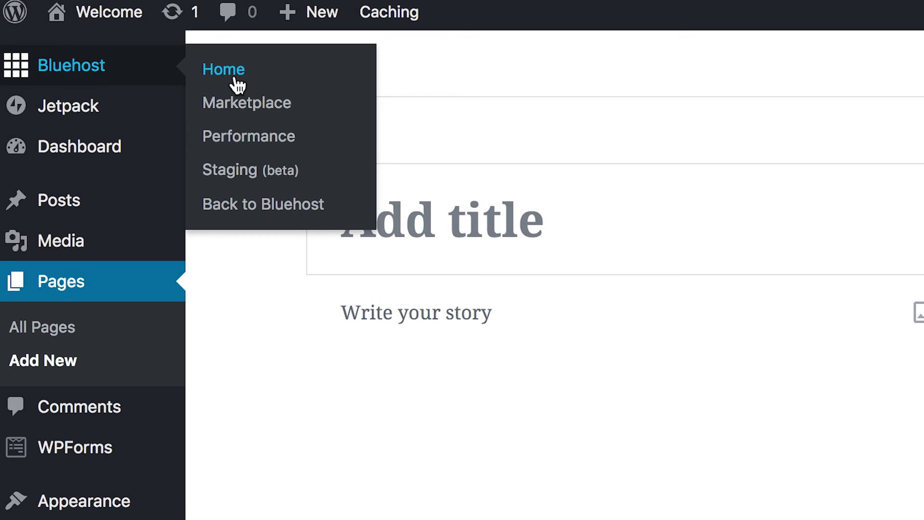
pyautogui.click(248, 136)
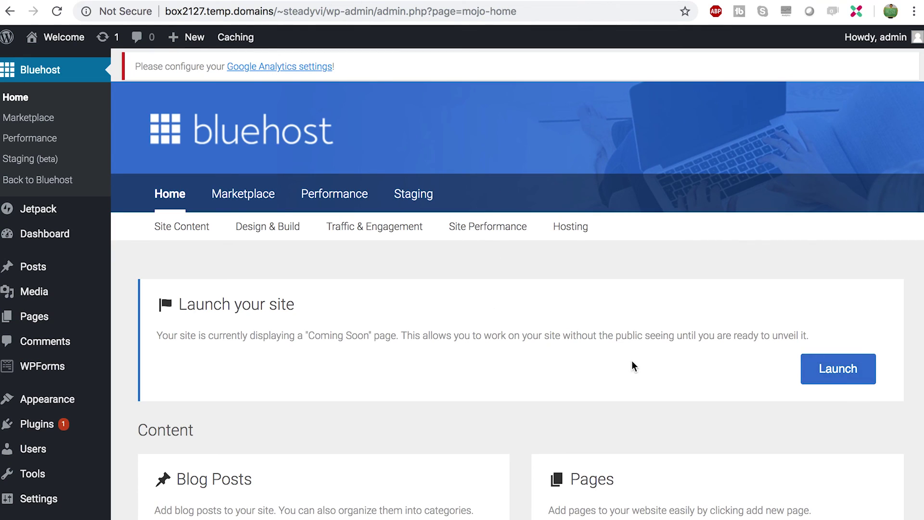
pyautogui.scroll(-1, 626, 371)
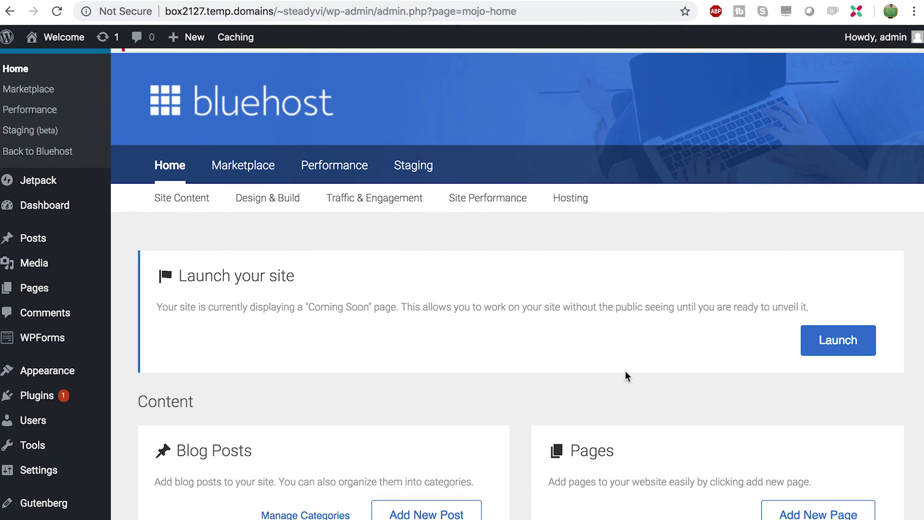